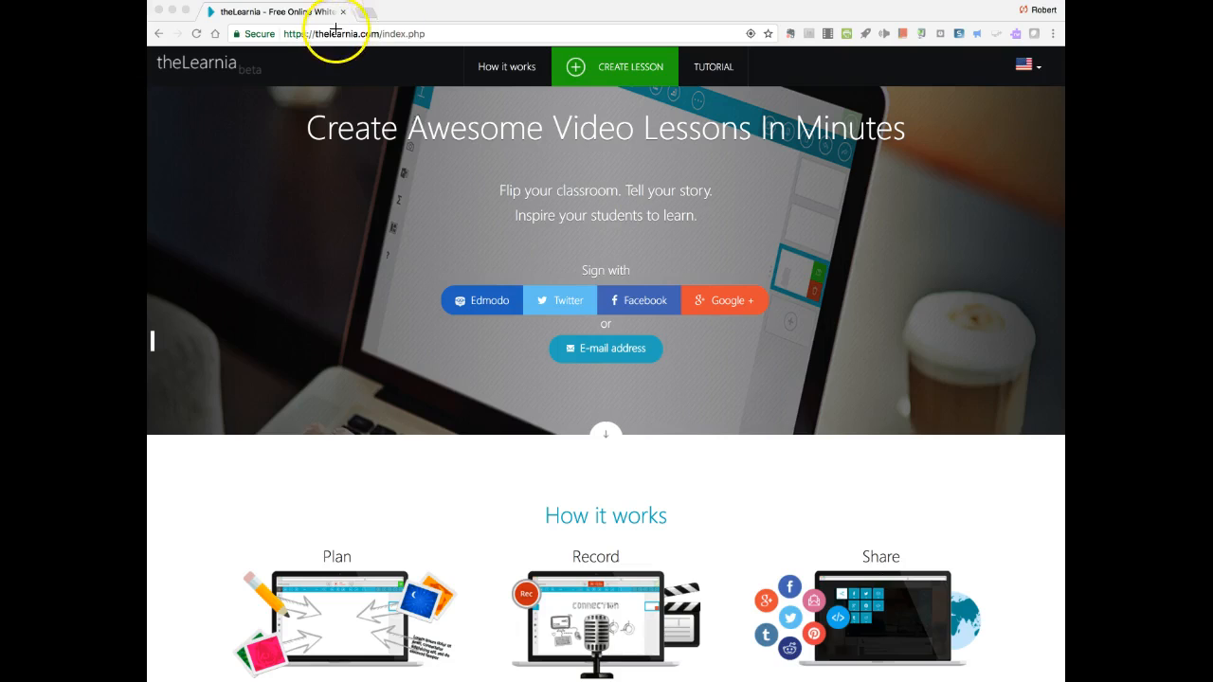
pyautogui.moveTo(304, 25)
pyautogui.mouseDown()
pyautogui.moveTo(272, 32)
pyautogui.moveTo(312, 47)
pyautogui.moveTo(385, 37)
pyautogui.moveTo(358, 20)
pyautogui.moveTo(286, 17)
pyautogui.mouseUp()
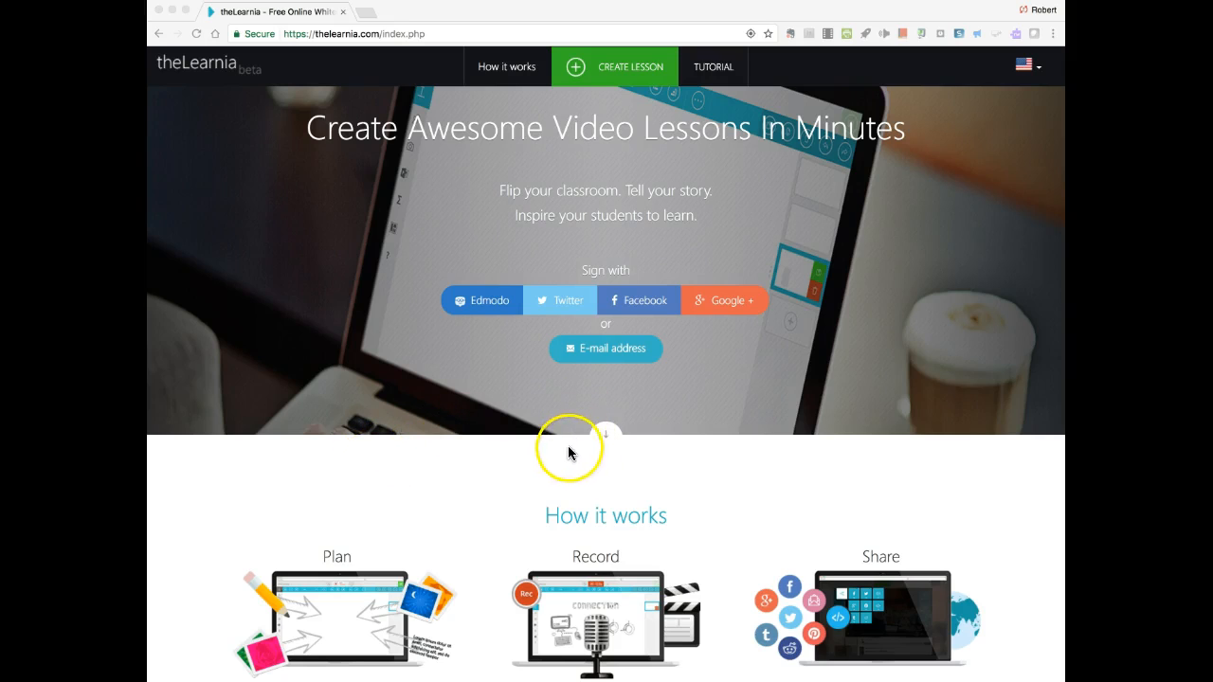
pyautogui.scroll(-2, 564, 448)
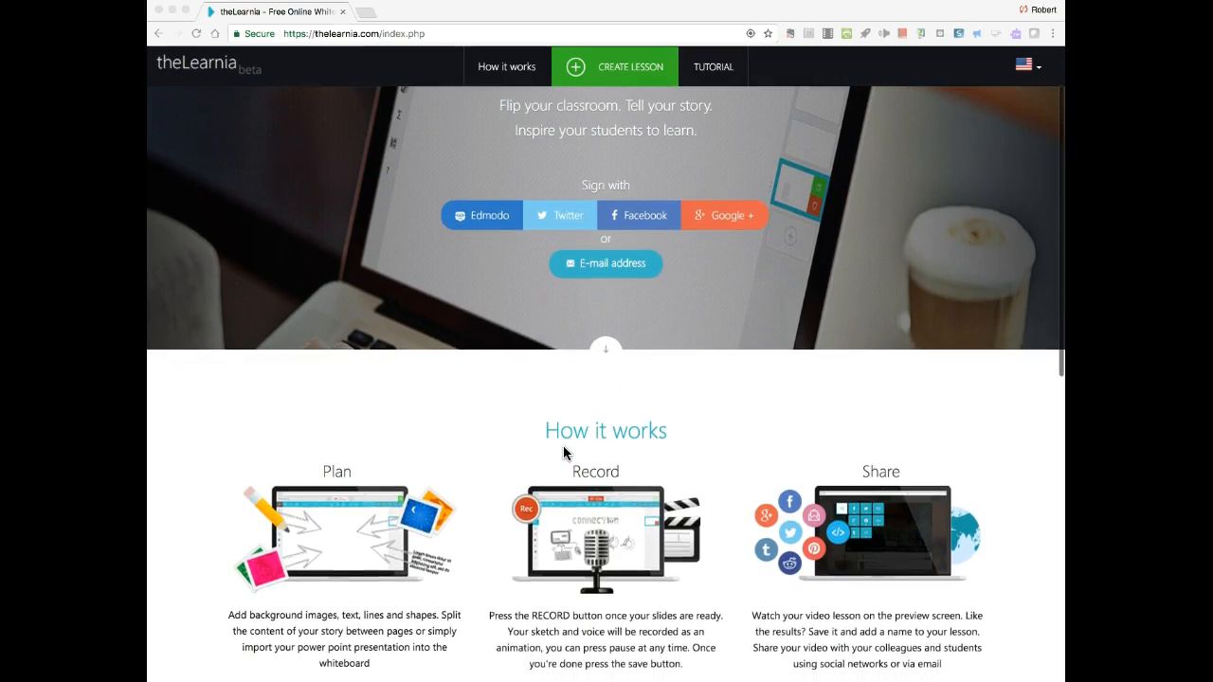
pyautogui.scroll(2, 564, 447)
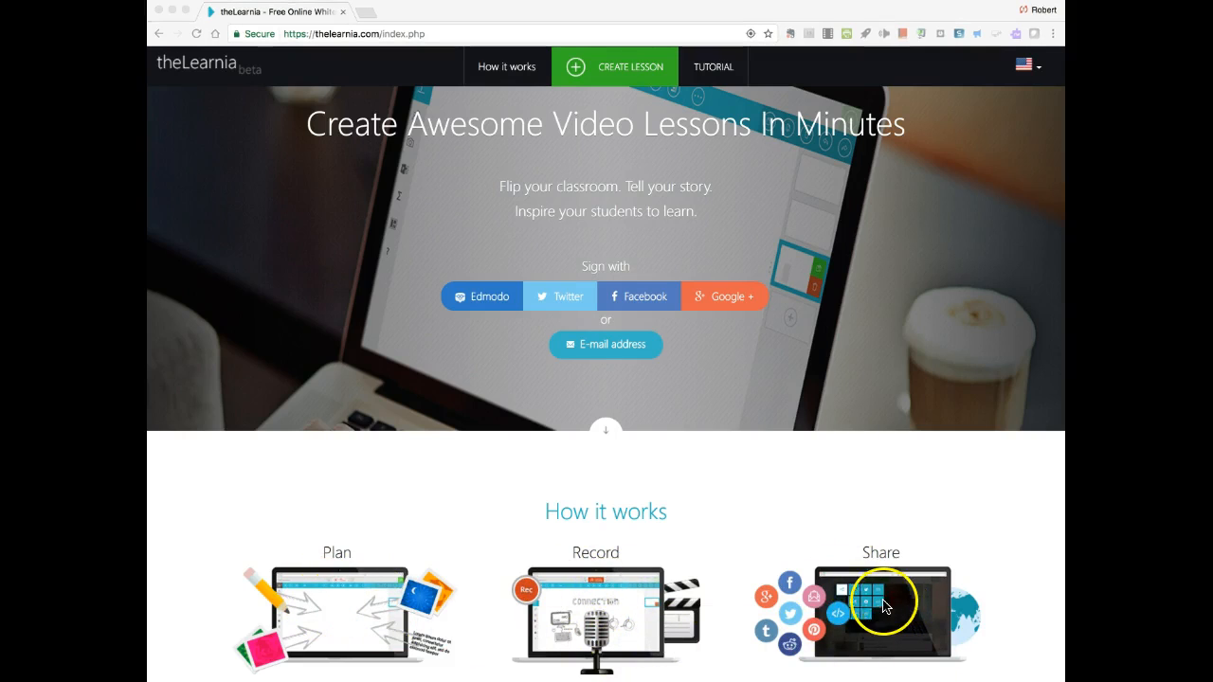
pyautogui.scroll(1, 736, 501)
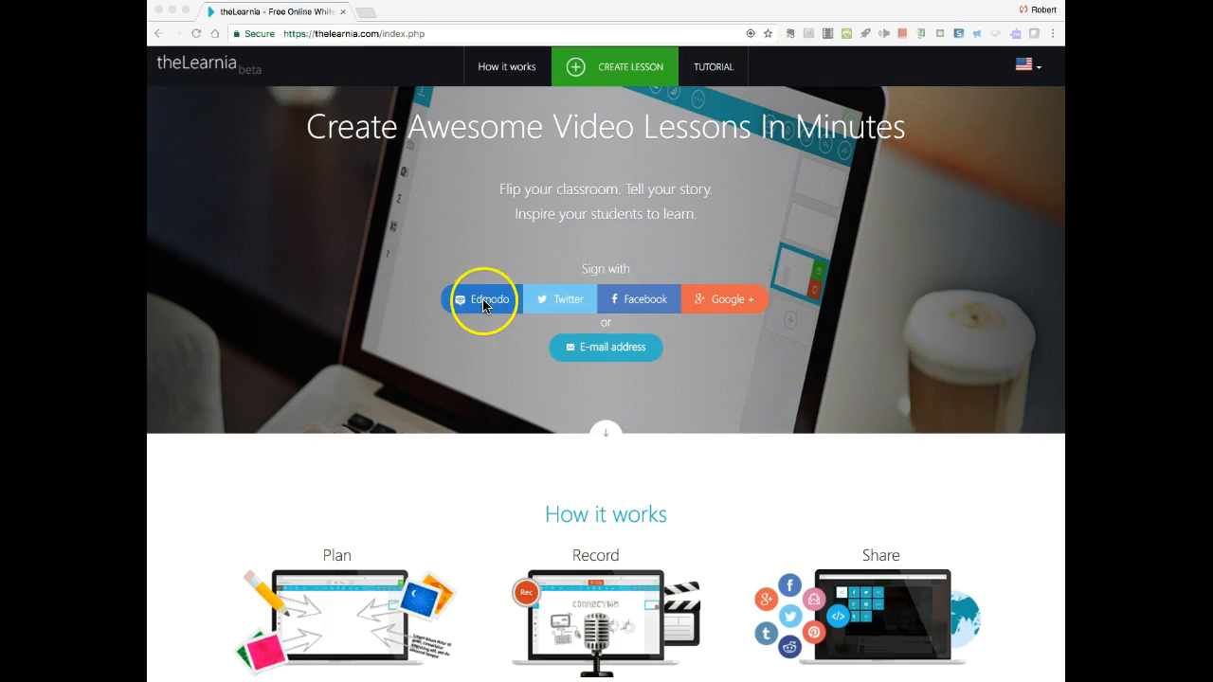
# Sign in through the e-mail address option and start creating a new lesson.
pyautogui.click(600, 348)
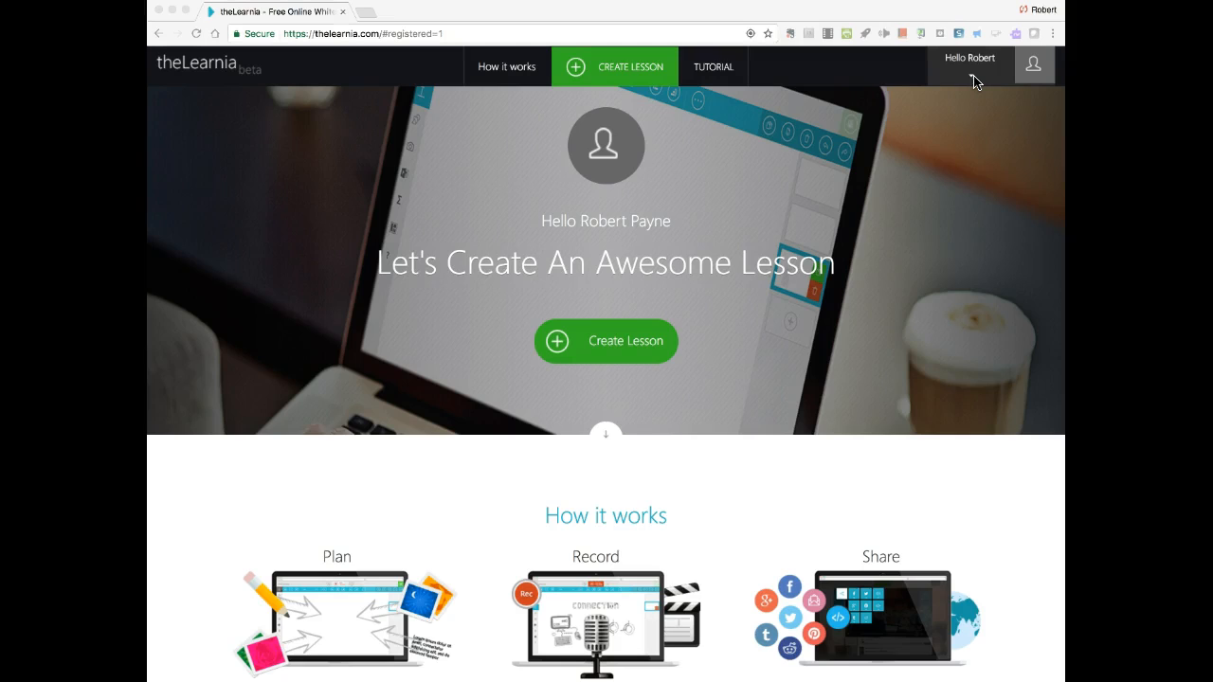
pyautogui.click(609, 347)
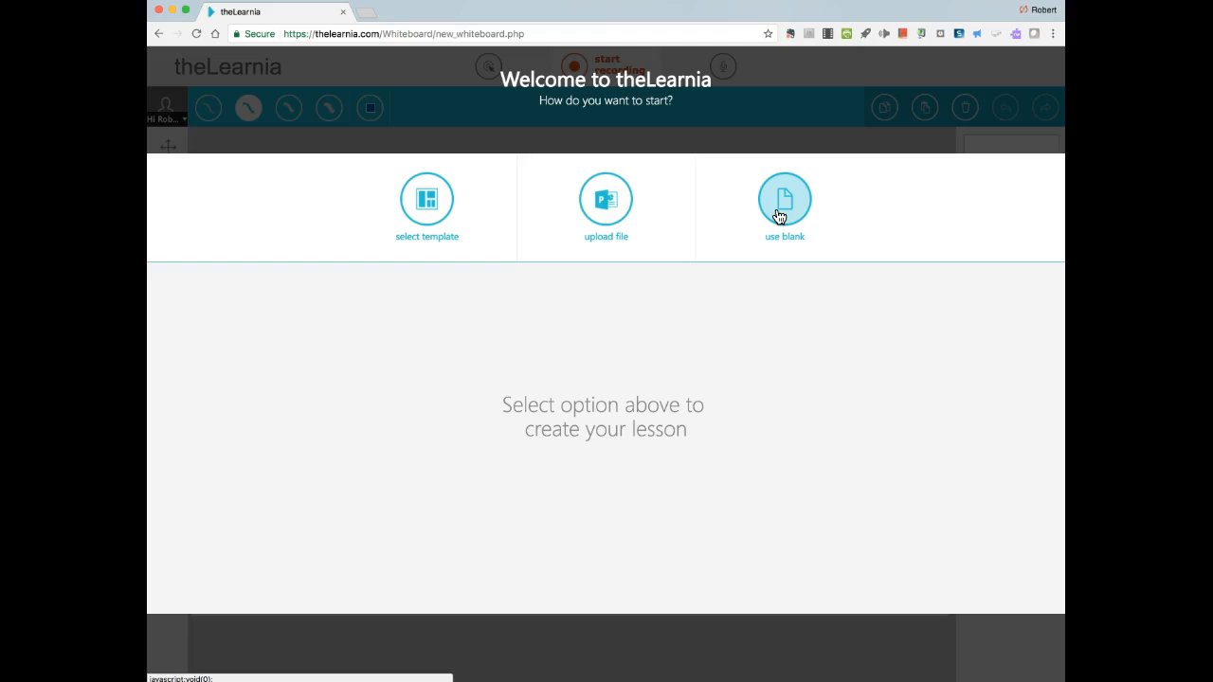
# Start the lesson from the Eleanor_en template.
pyautogui.click(428, 212)
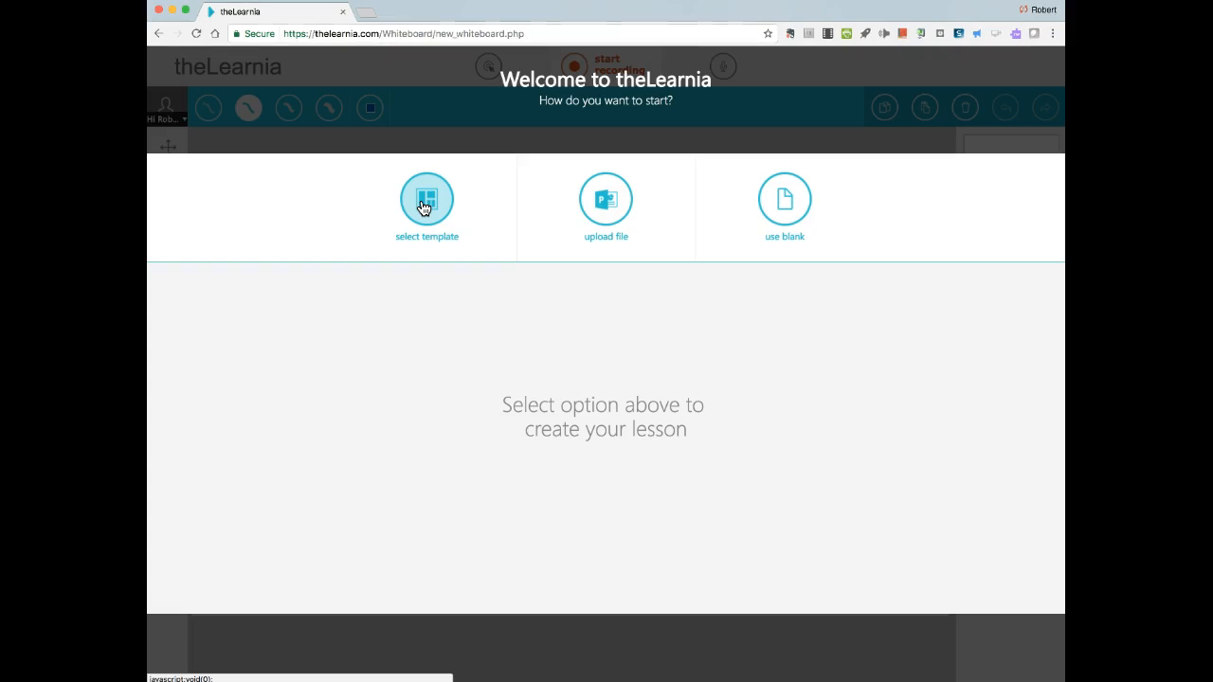
pyautogui.click(423, 208)
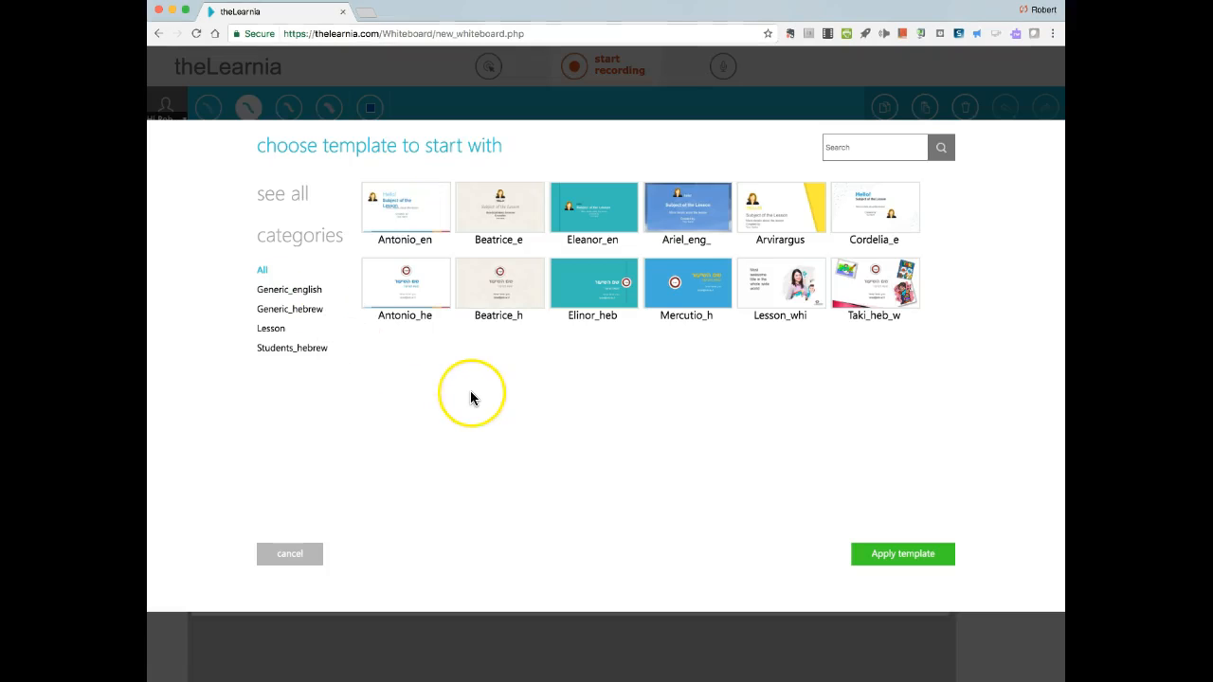
pyautogui.doubleClick(601, 205)
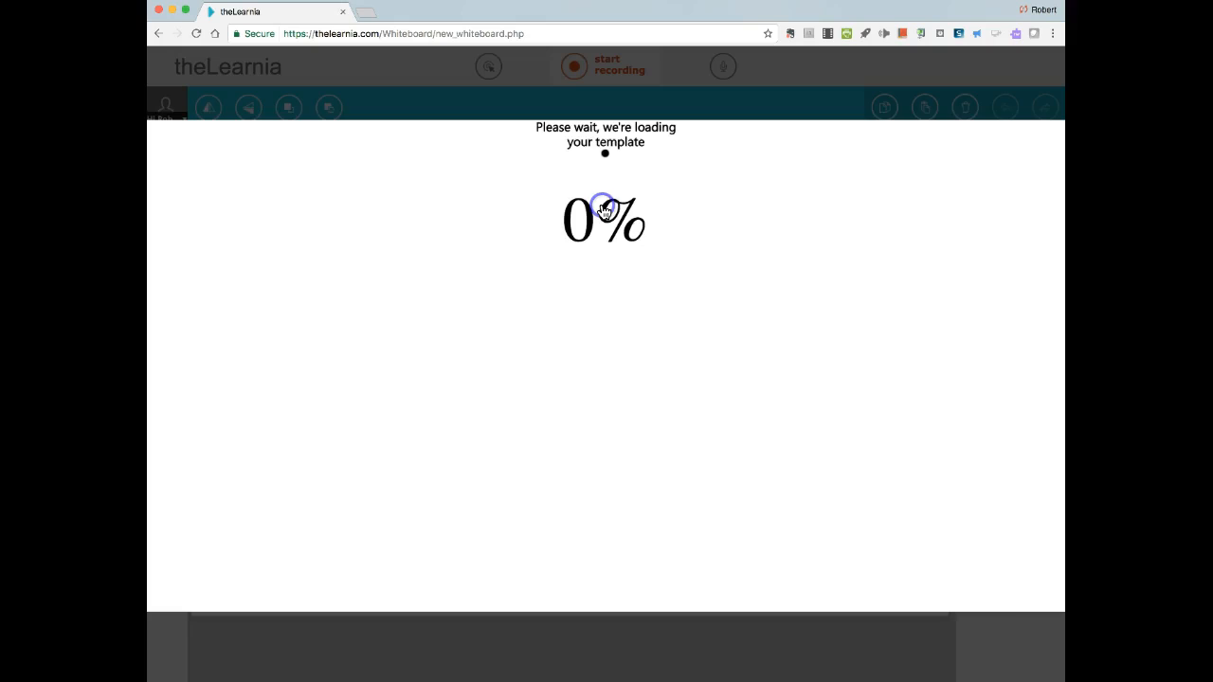
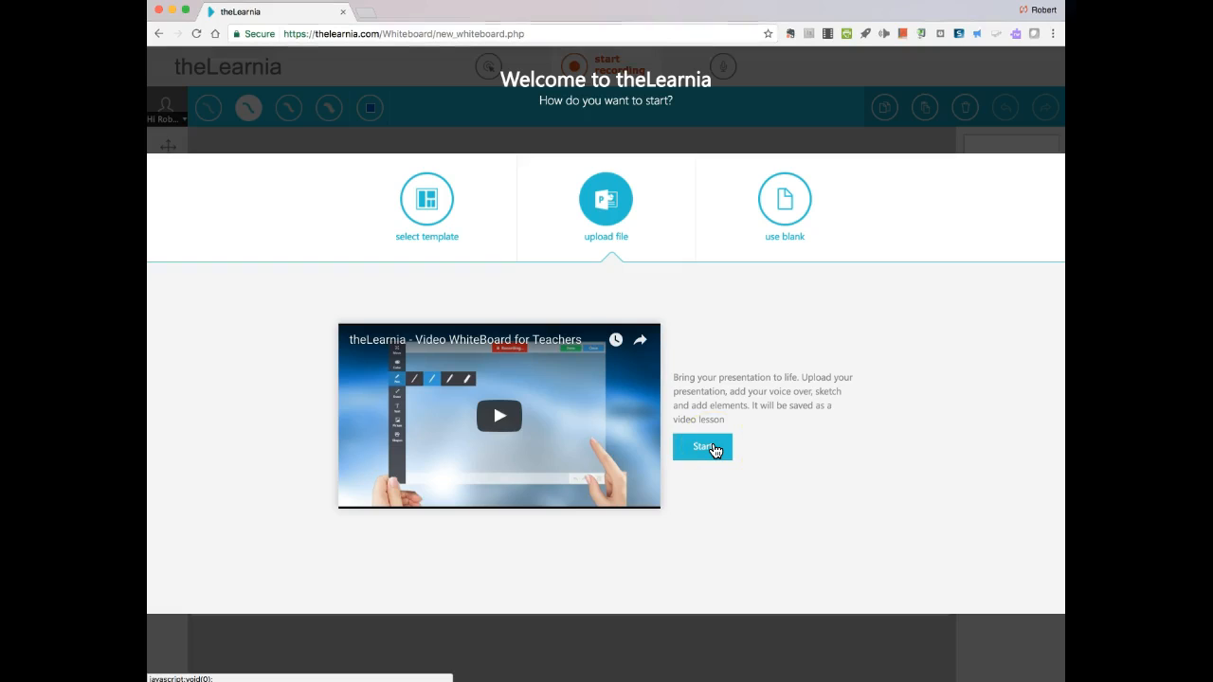
# Start the lesson by uploading the presentation Brand Statement.pptx from the Desktop folder.
pyautogui.click(701, 455)
pyautogui.click(701, 456)
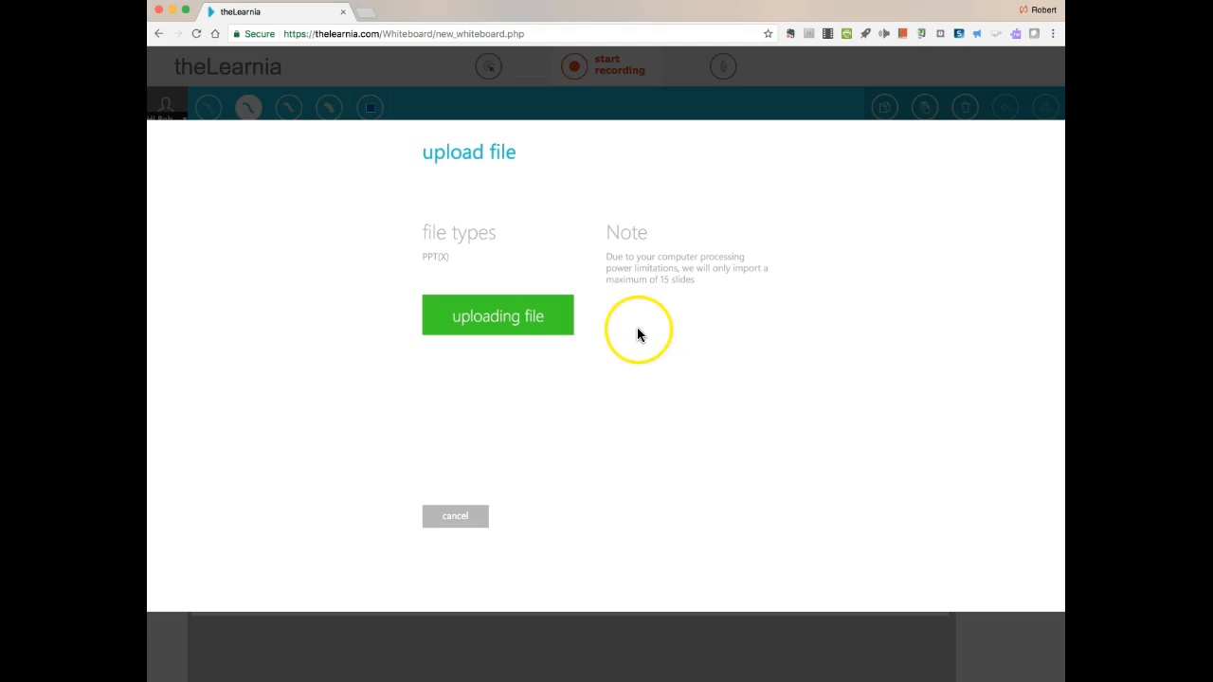
pyautogui.click(490, 321)
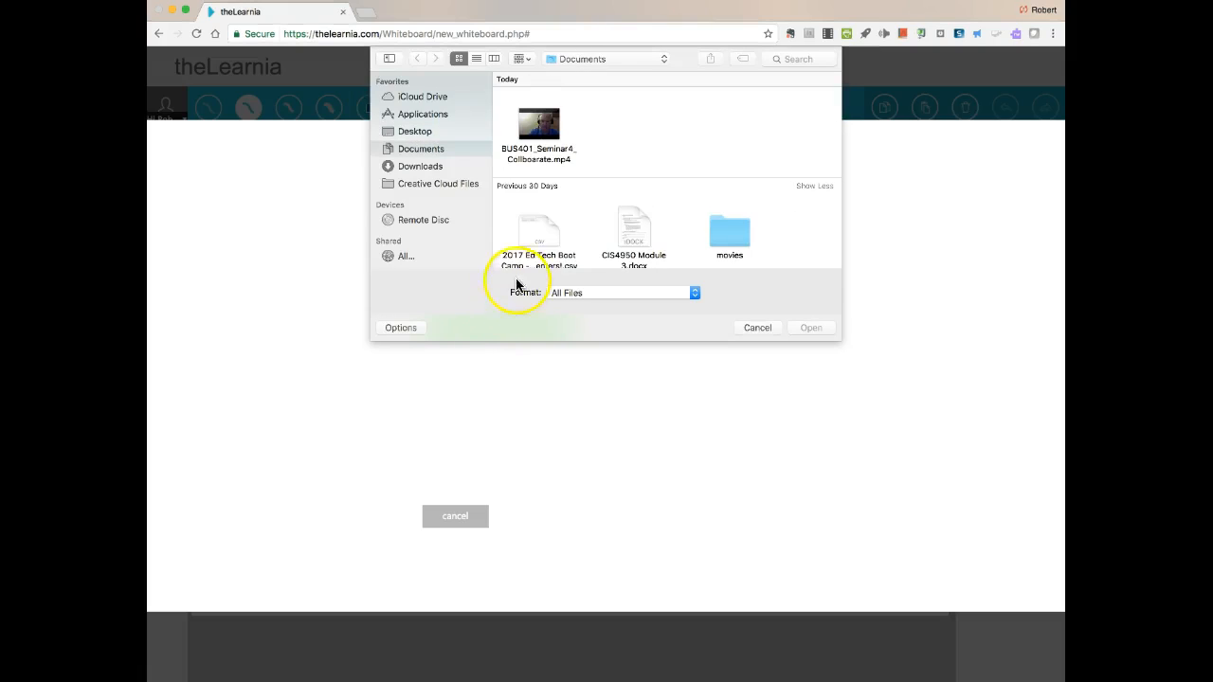
pyautogui.click(414, 130)
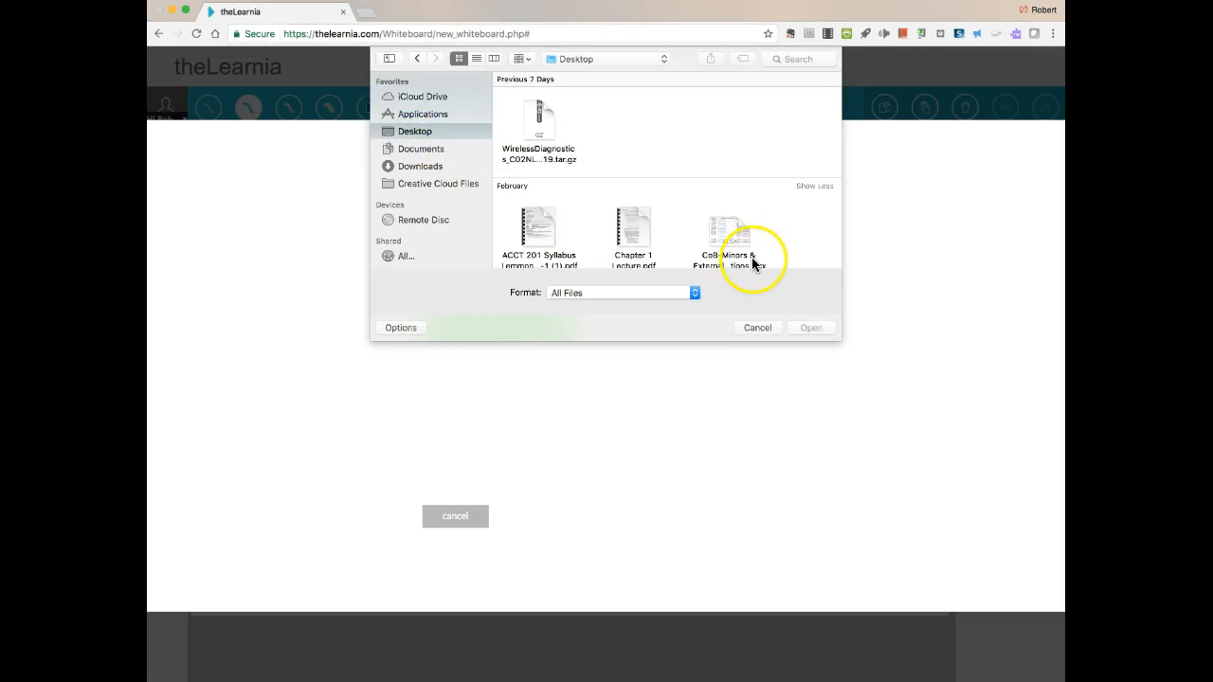
pyautogui.scroll(-6, 798, 216)
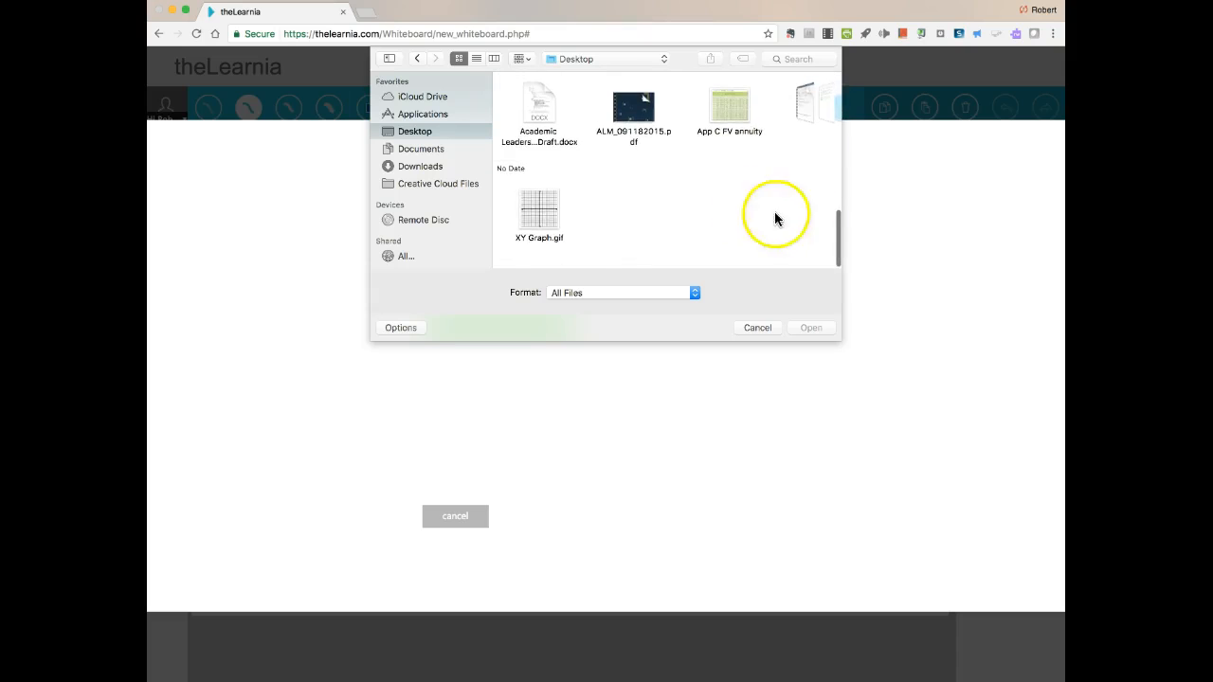
pyautogui.scroll(4, 725, 209)
pyautogui.scroll(3, 724, 210)
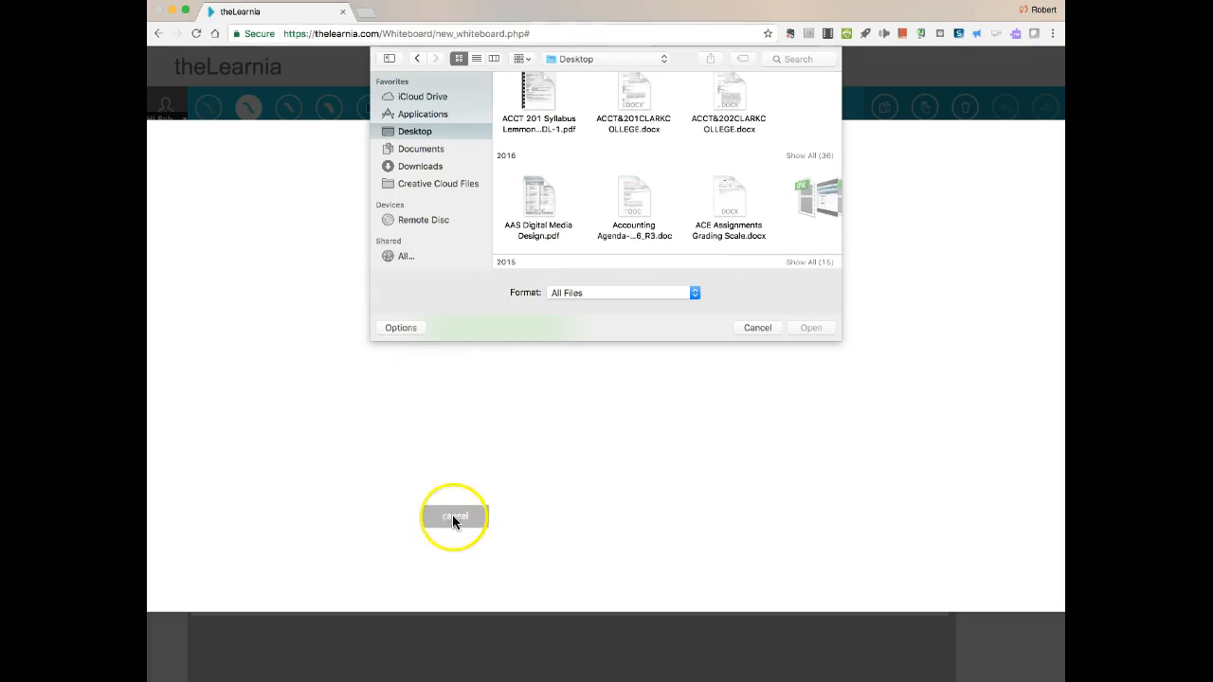
pyautogui.scroll(-3, 717, 256)
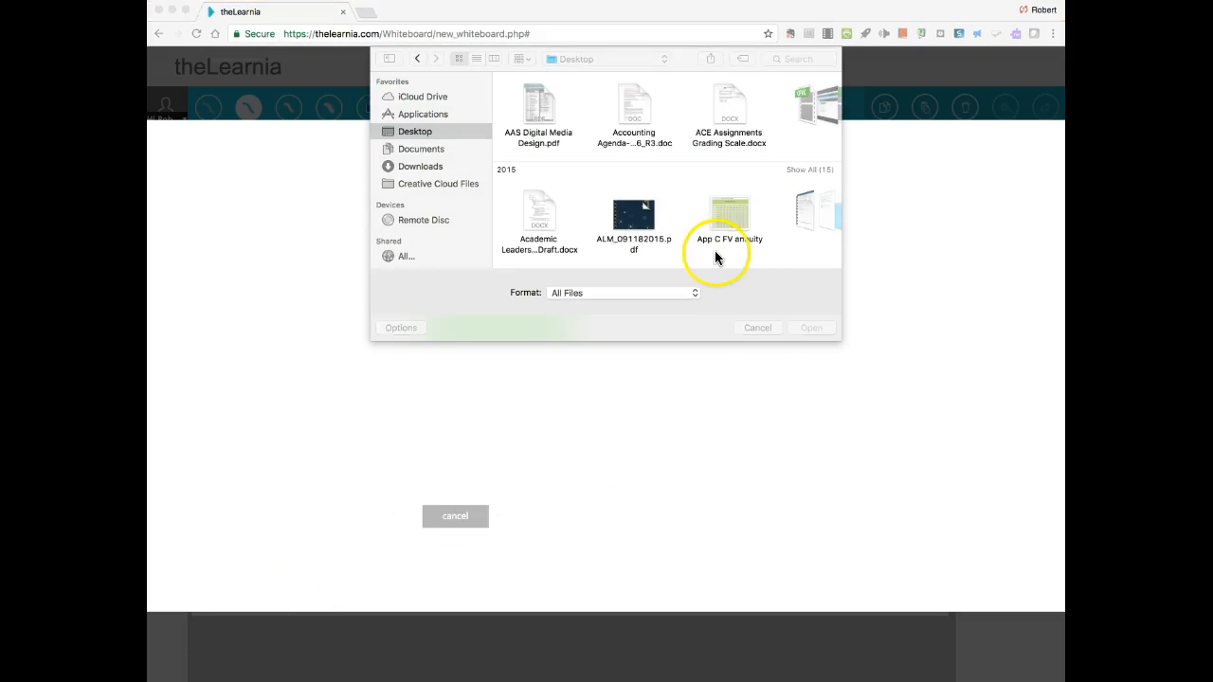
pyautogui.scroll(-2, 638, 243)
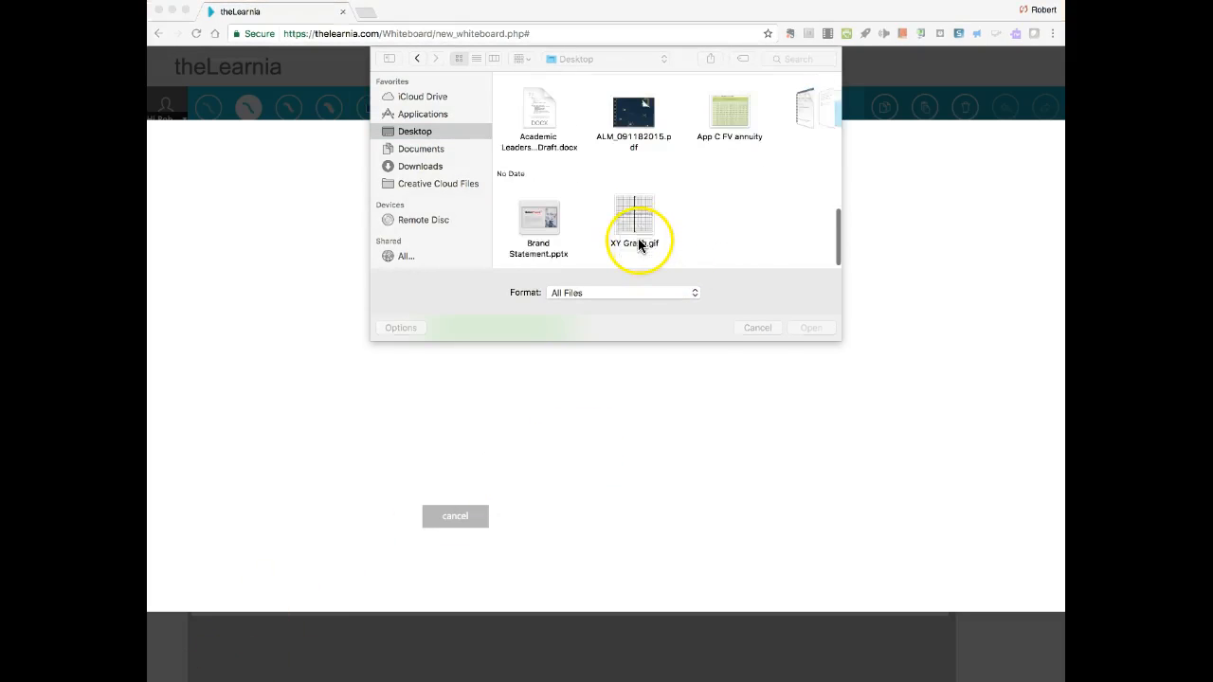
pyautogui.click(538, 221)
pyautogui.click(806, 327)
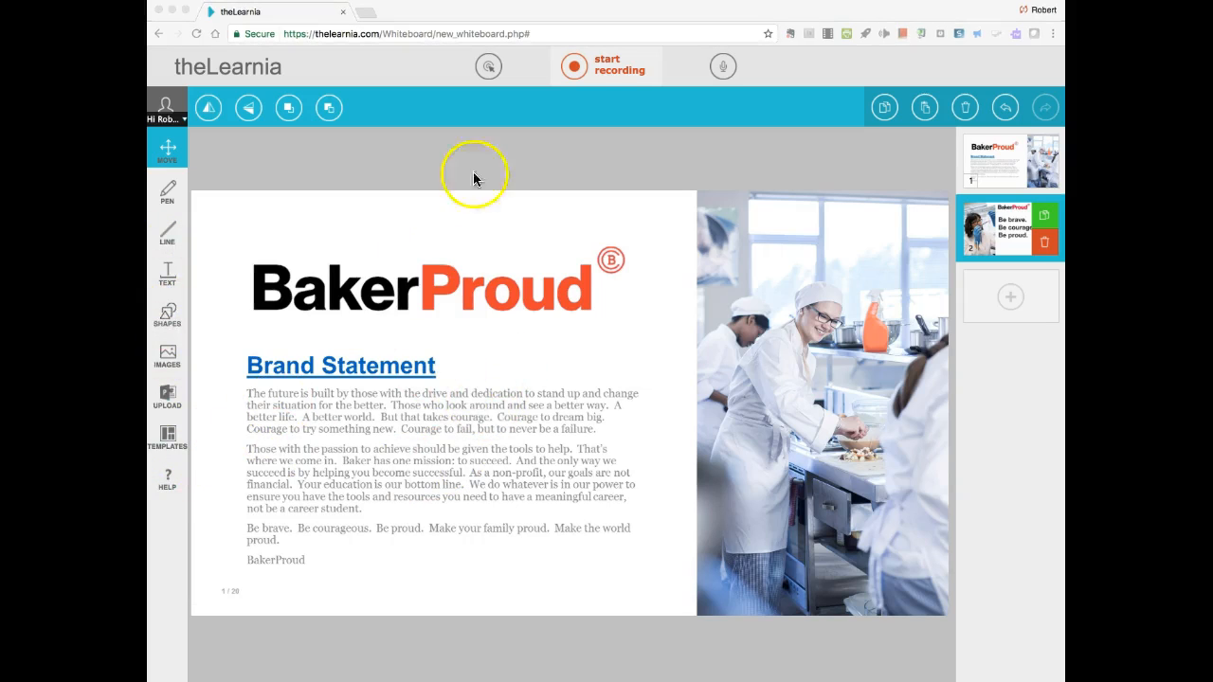
# Start a new lesson with a blank canvas.
pyautogui.click(618, 75)
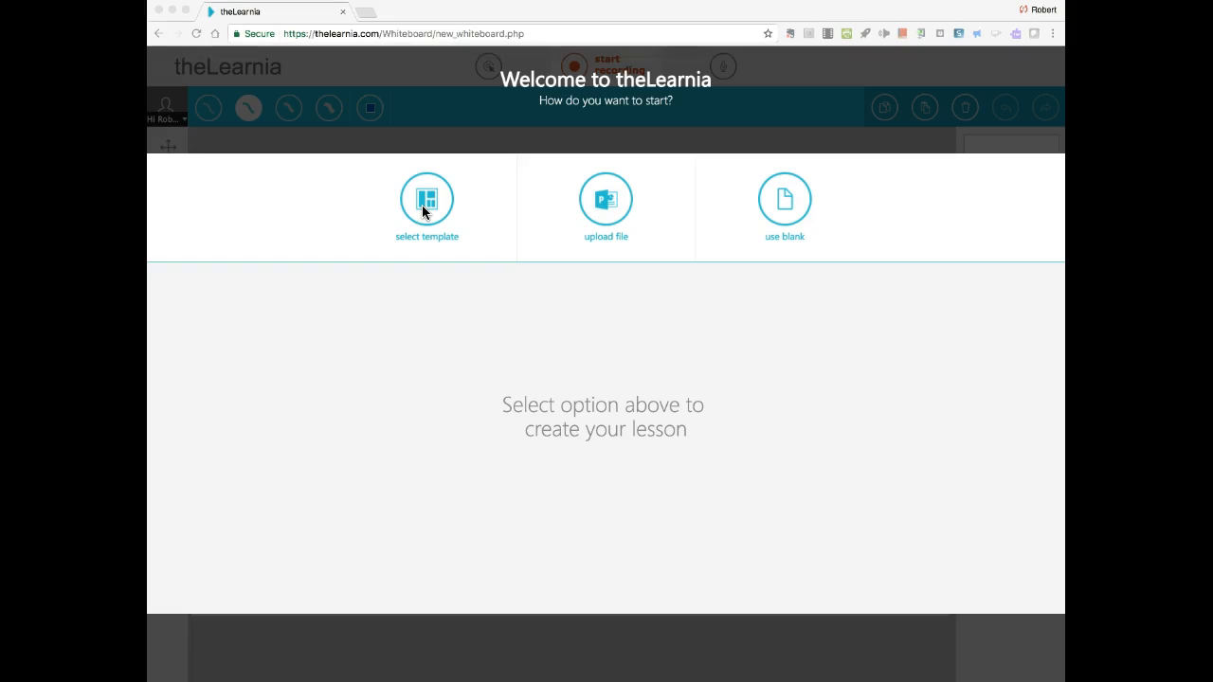
pyautogui.click(607, 210)
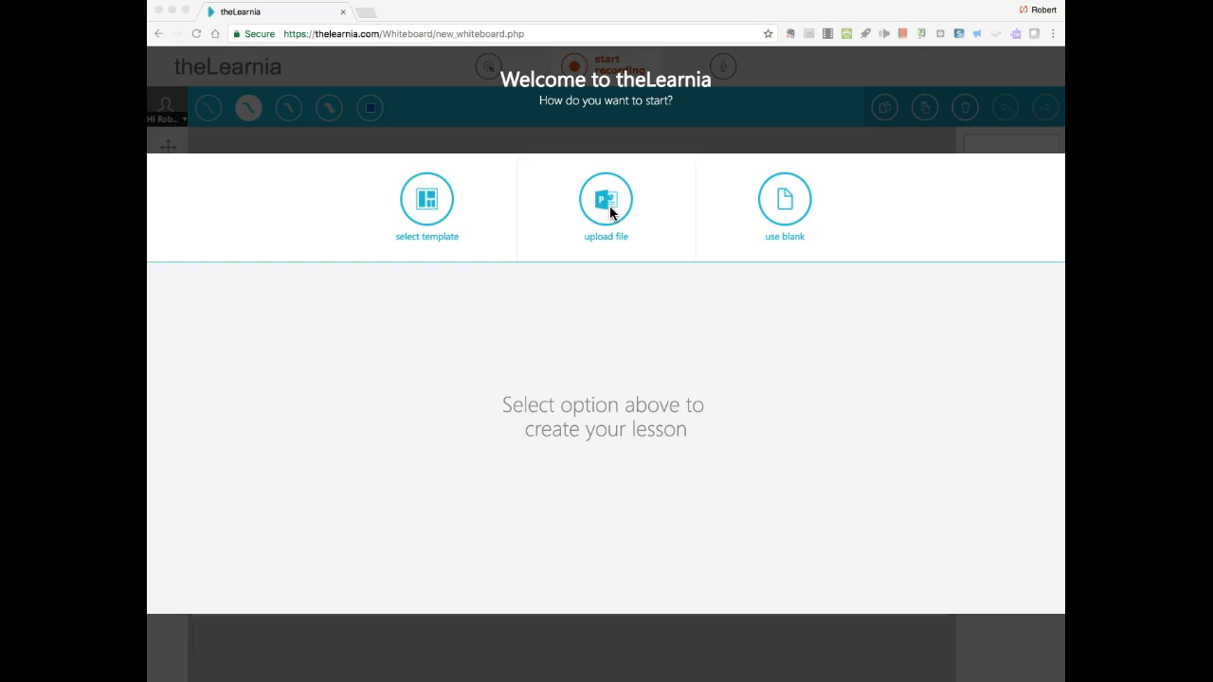
pyautogui.click(617, 182)
pyautogui.click(779, 209)
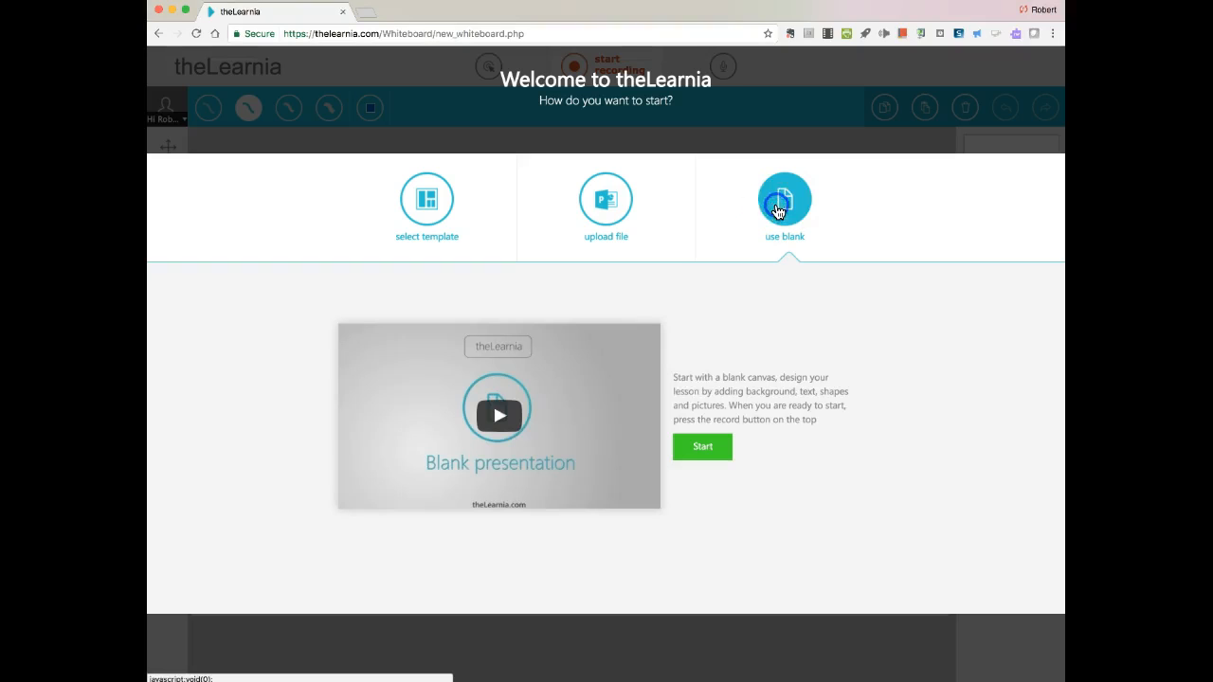
pyautogui.click(703, 451)
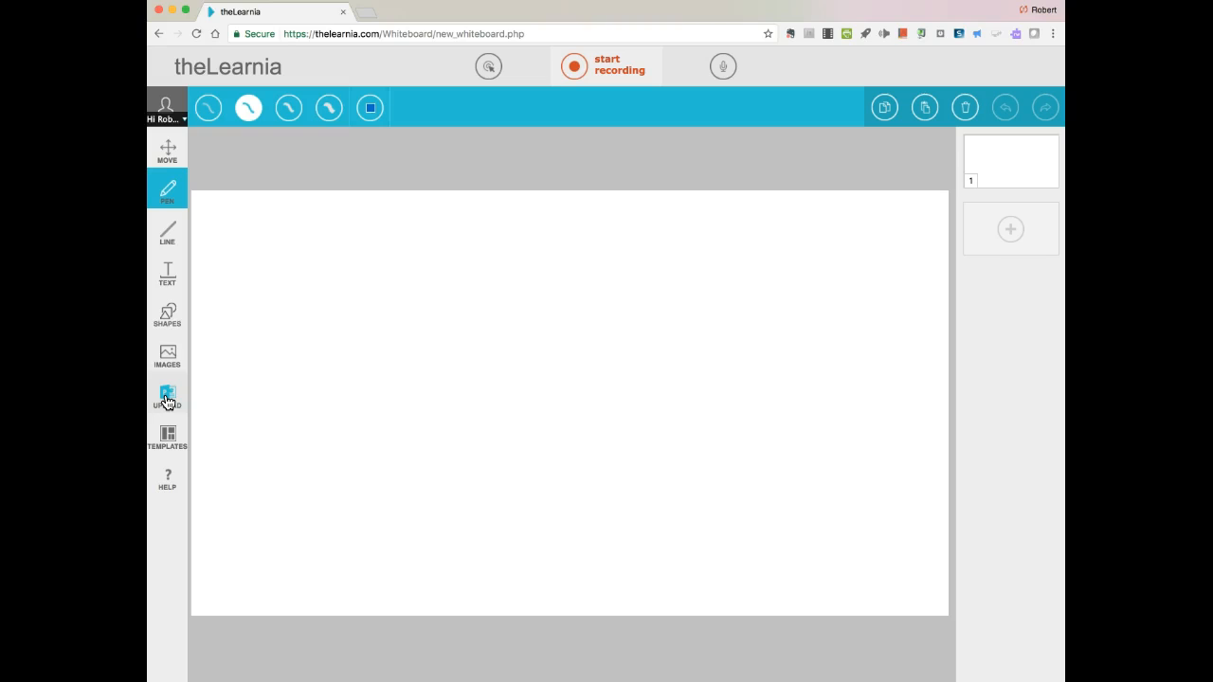
# Upload the BakerProud brand statement presentation into the blank lesson.
pyautogui.click(167, 400)
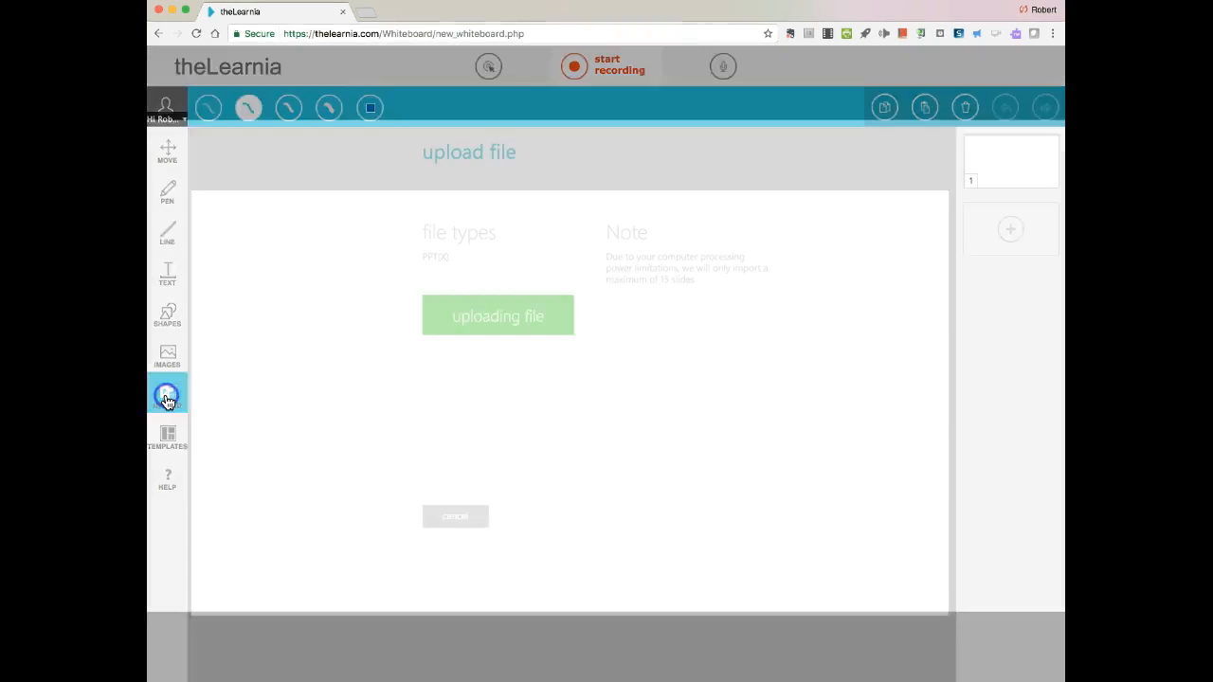
pyautogui.click(464, 329)
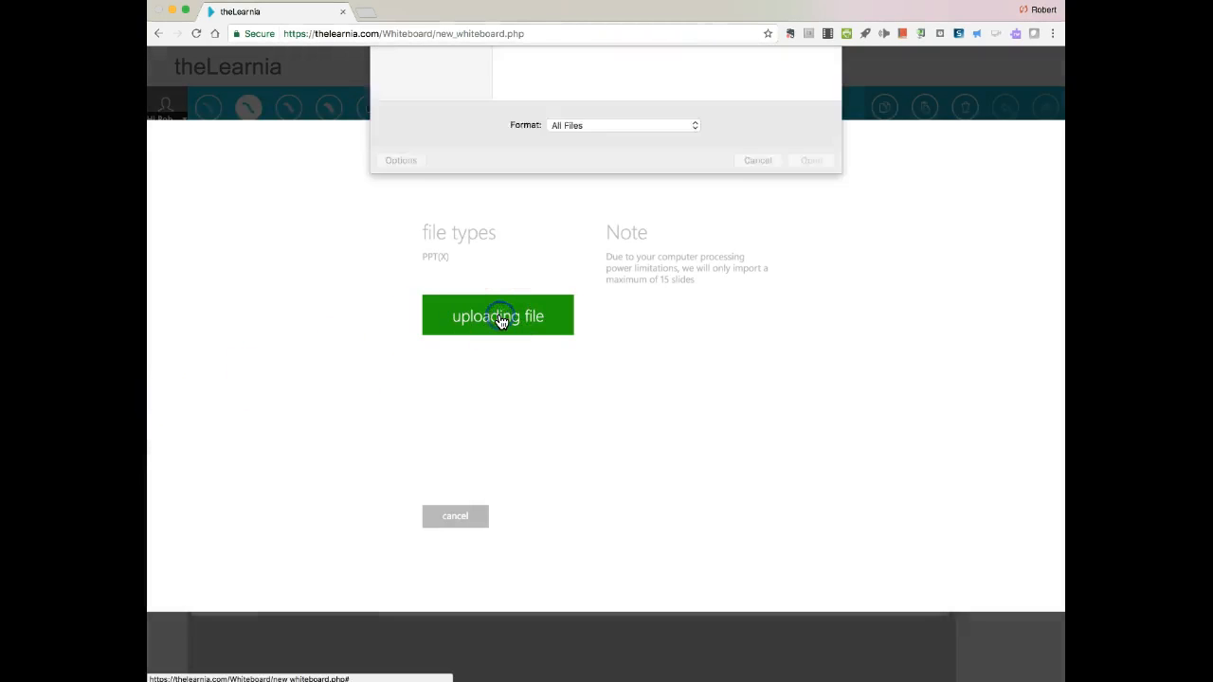
pyautogui.click(243, 590)
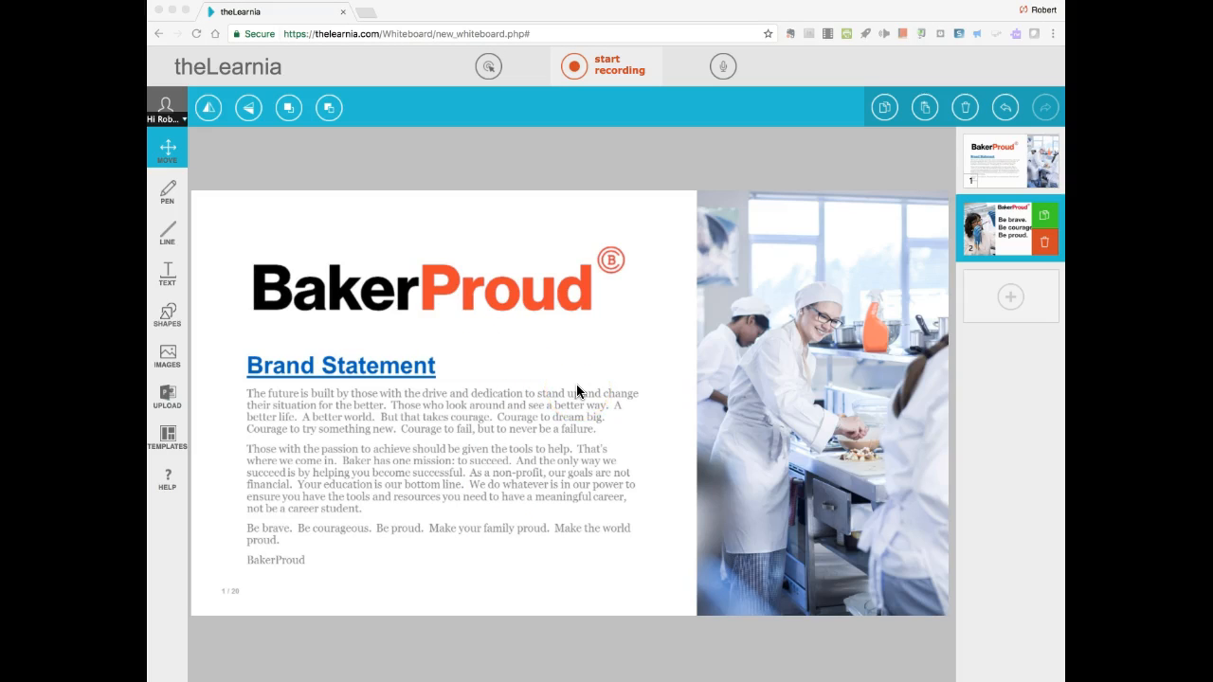
# Look through the two slides of the uploaded presentation, ending on the second one.
pyautogui.click(1006, 218)
pyautogui.click(1001, 165)
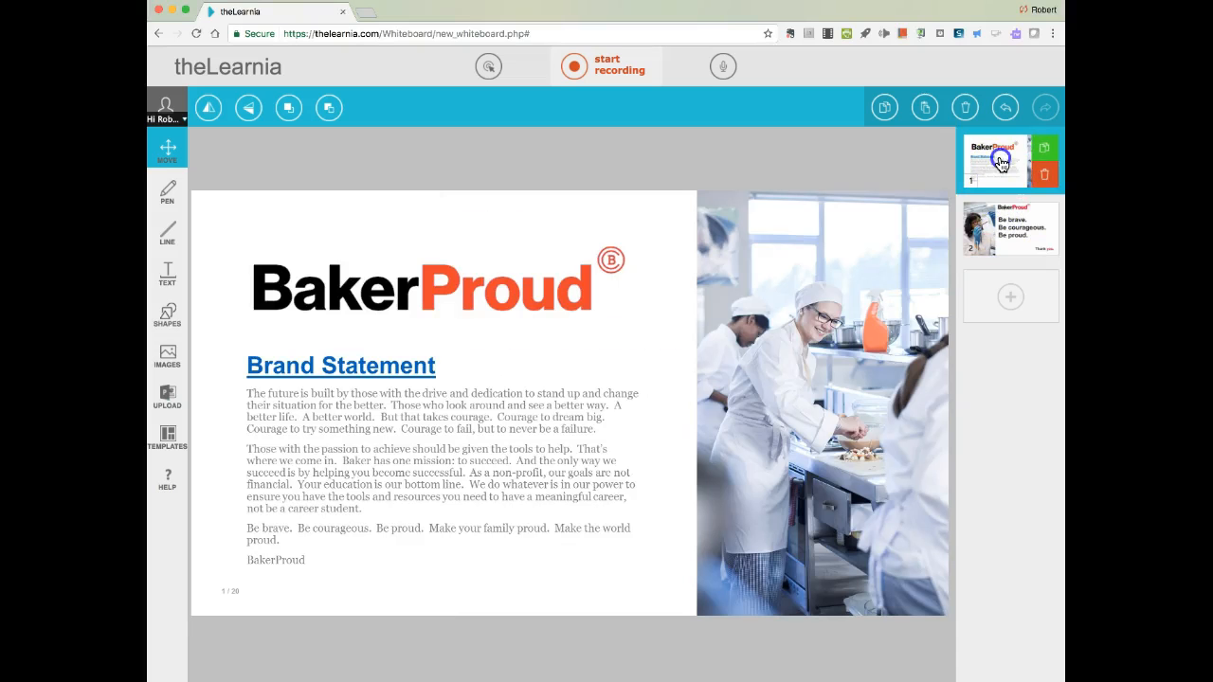
pyautogui.click(1004, 241)
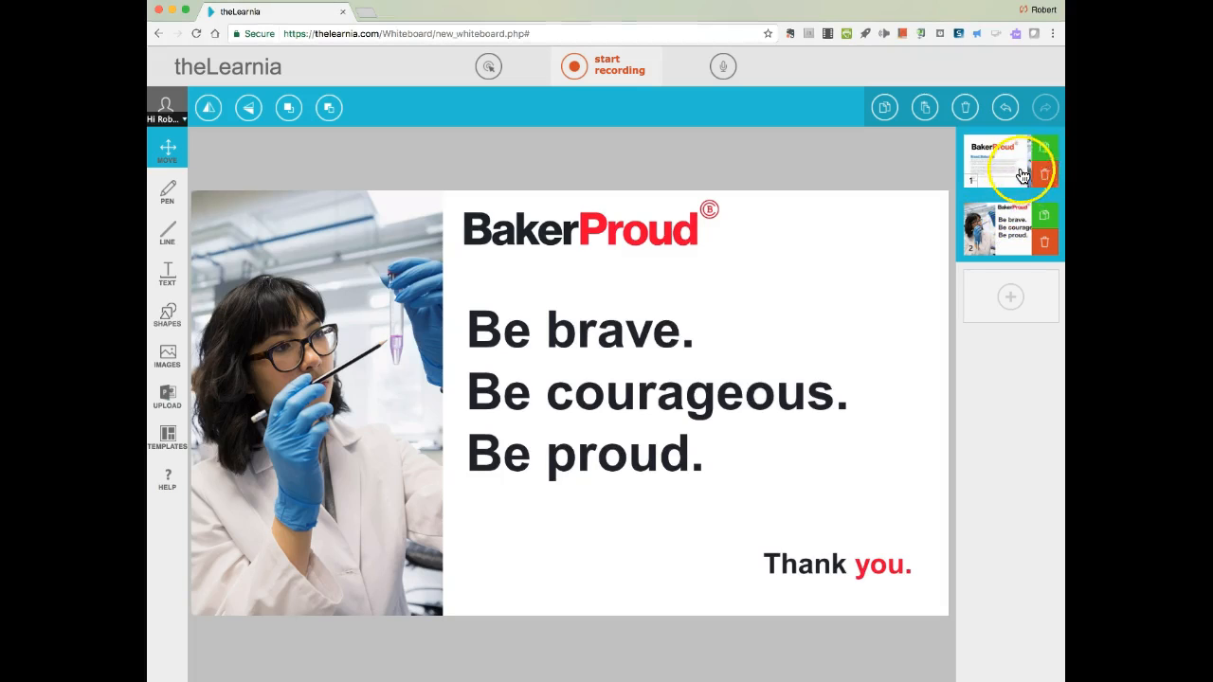
pyautogui.click(1046, 180)
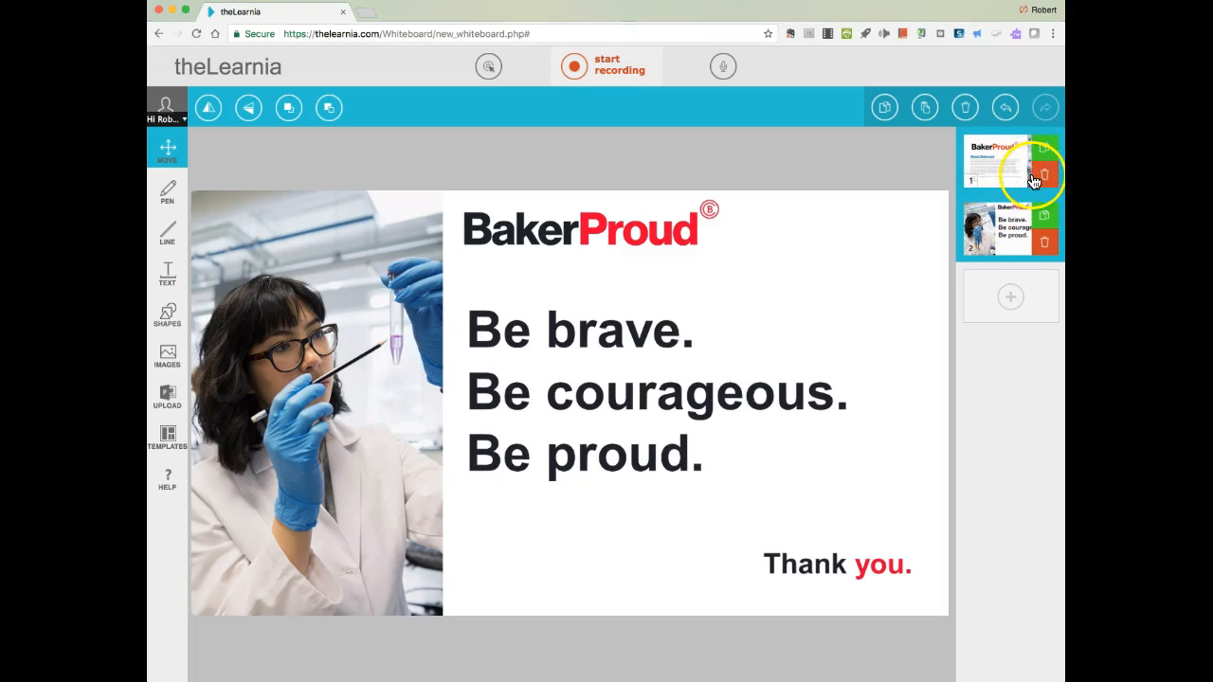
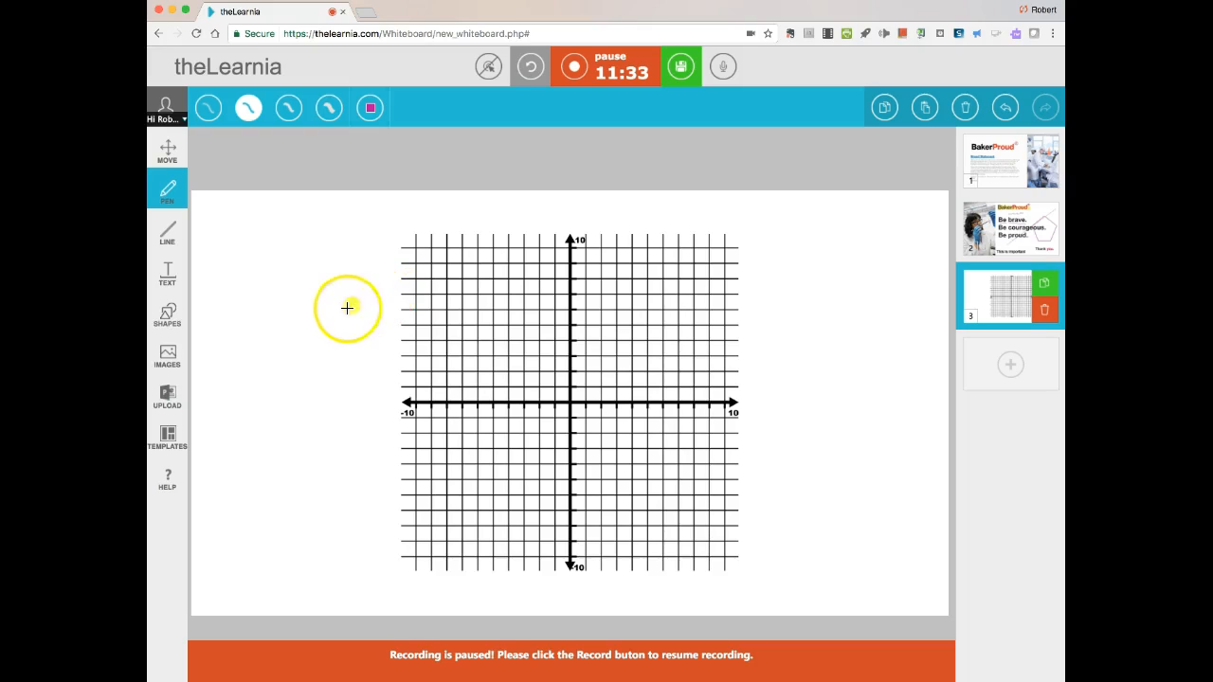
# Add a text box reading "Plot 2, -3" above the coordinate grid on slide 3.
pyautogui.click(167, 274)
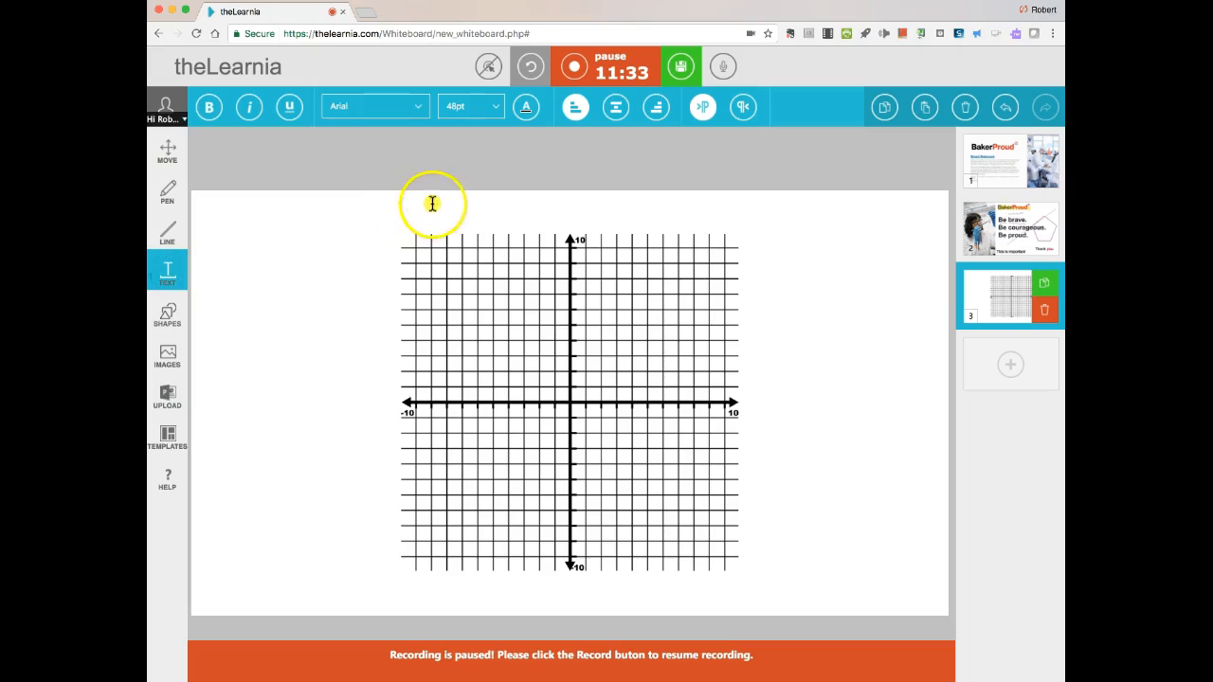
pyautogui.moveTo(427, 205); pyautogui.dragTo(685, 226)
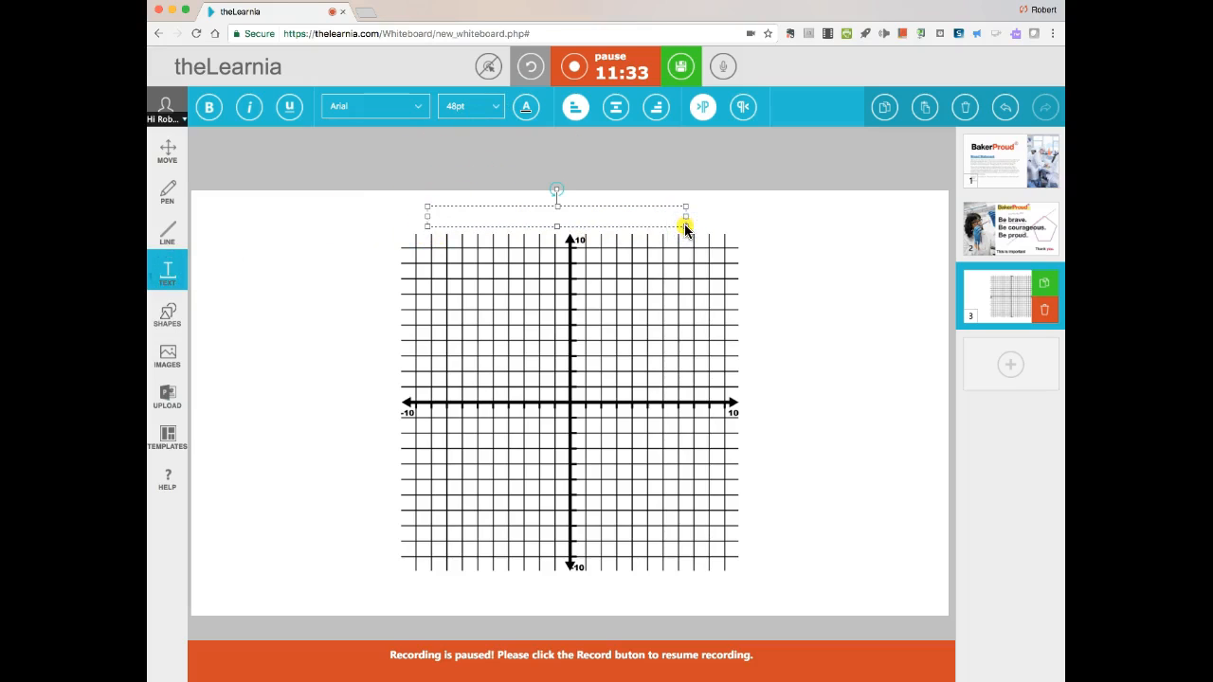
pyautogui.write('Plot 2, -13')
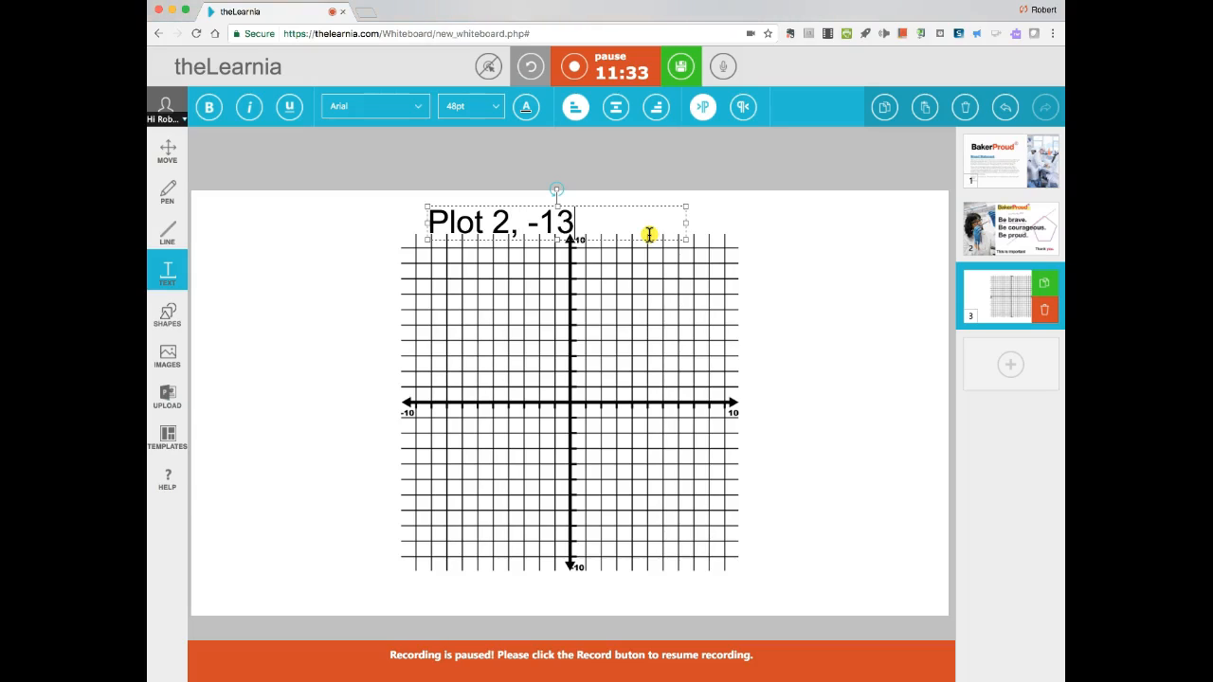
pyautogui.press('BackSpace')
pyautogui.press('BackSpace')
pyautogui.write('3')
pyautogui.click(486, 223)
pyautogui.click(604, 216)
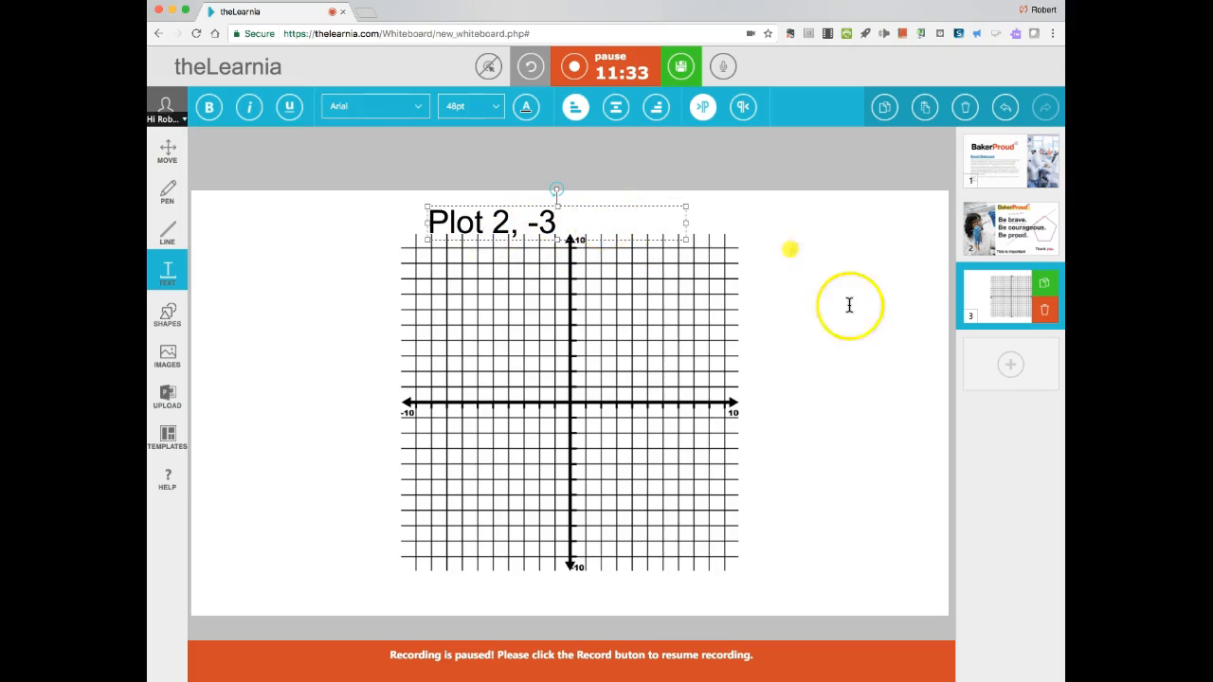
# Mark the value 2 on the grid's horizontal axis with a magenta Pen dot.
pyautogui.click(168, 196)
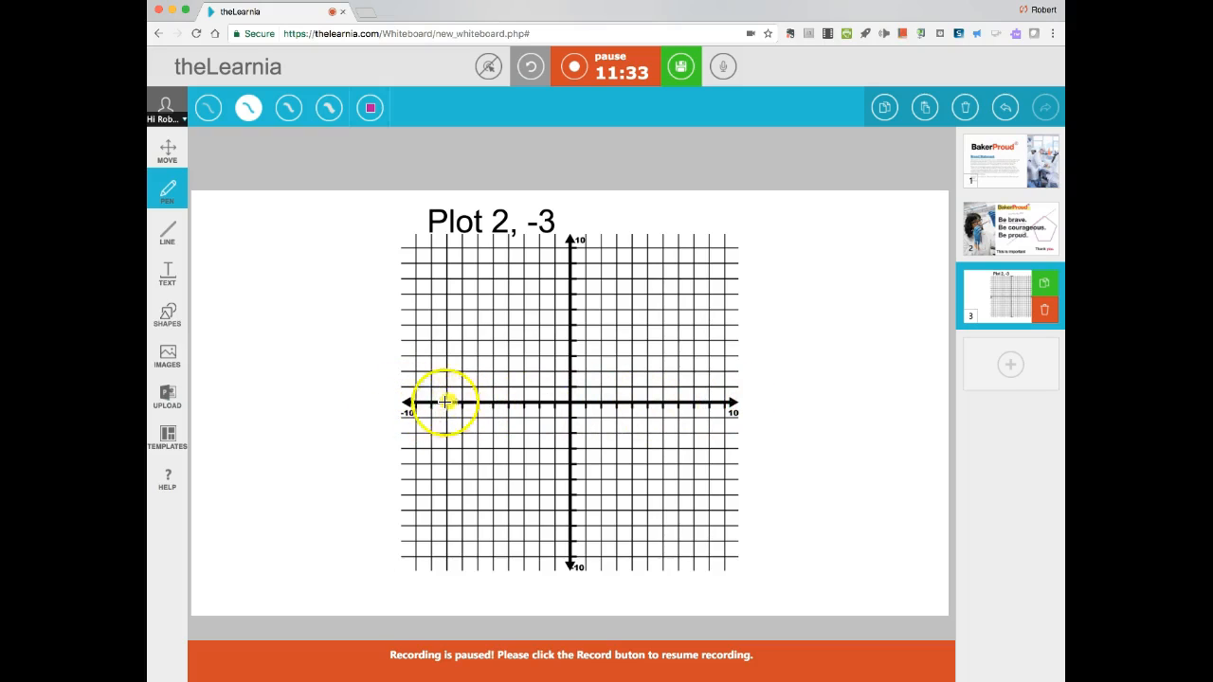
pyautogui.click(599, 402)
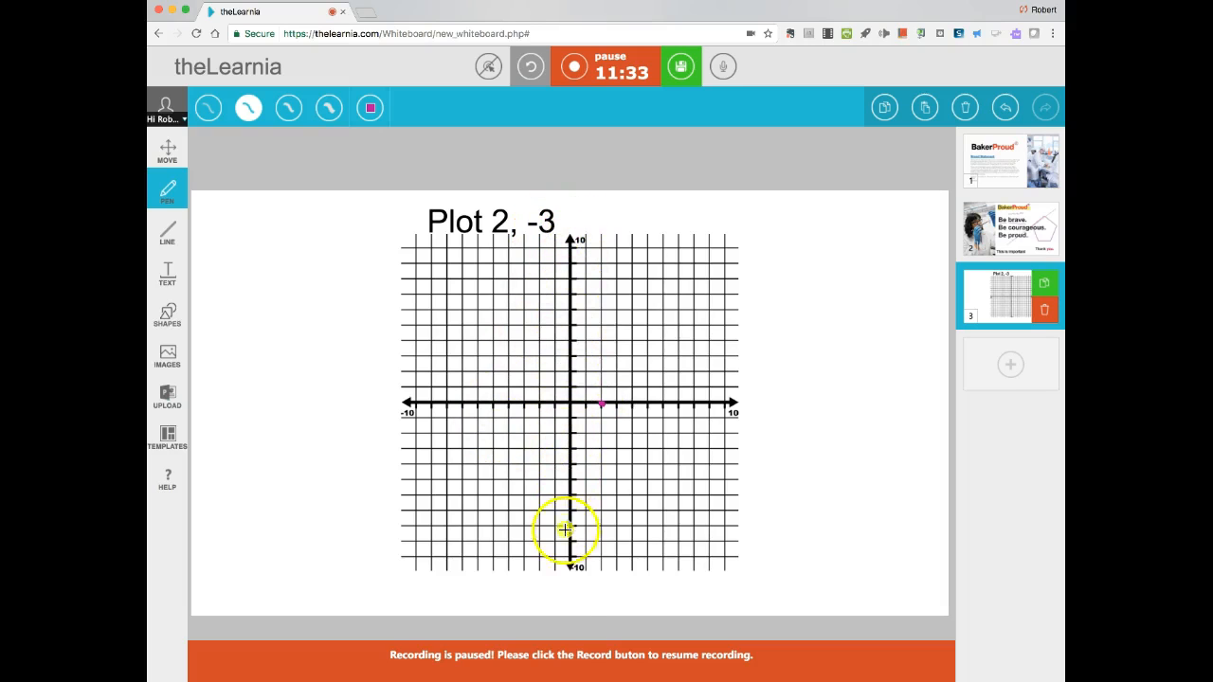
# Mark -3 on the grid's vertical axis with the Pen and draw a magenta mark at the point 2, -3.
pyautogui.click(570, 449)
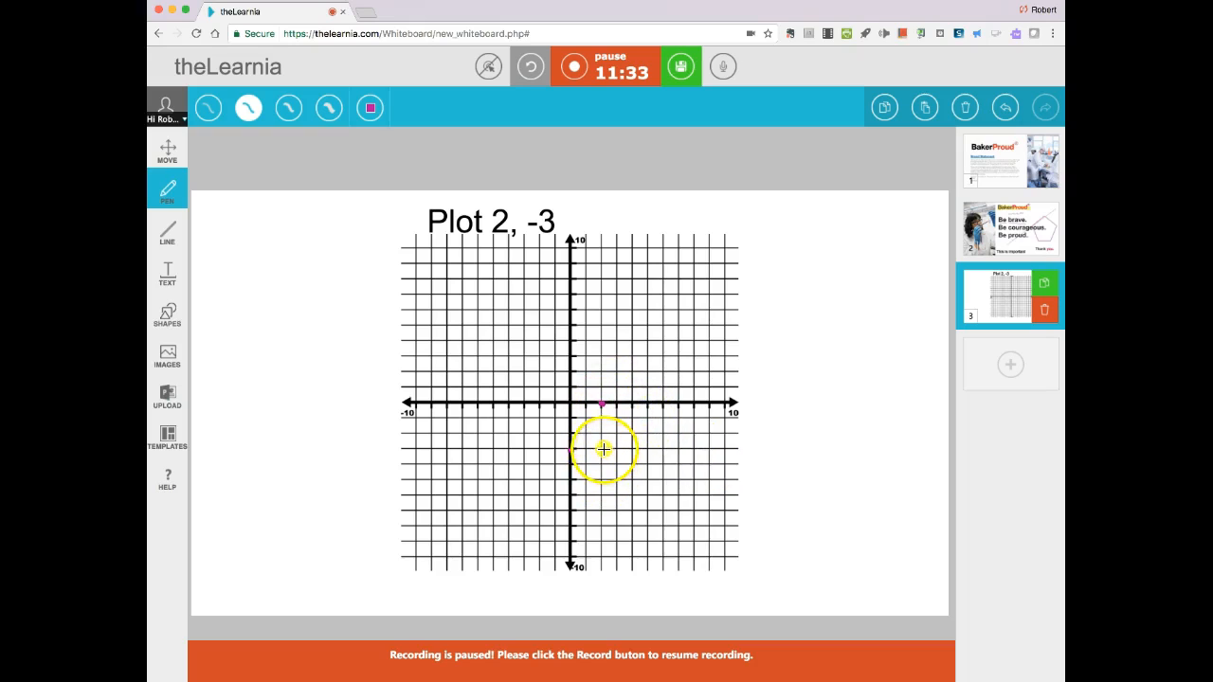
pyautogui.click(607, 449)
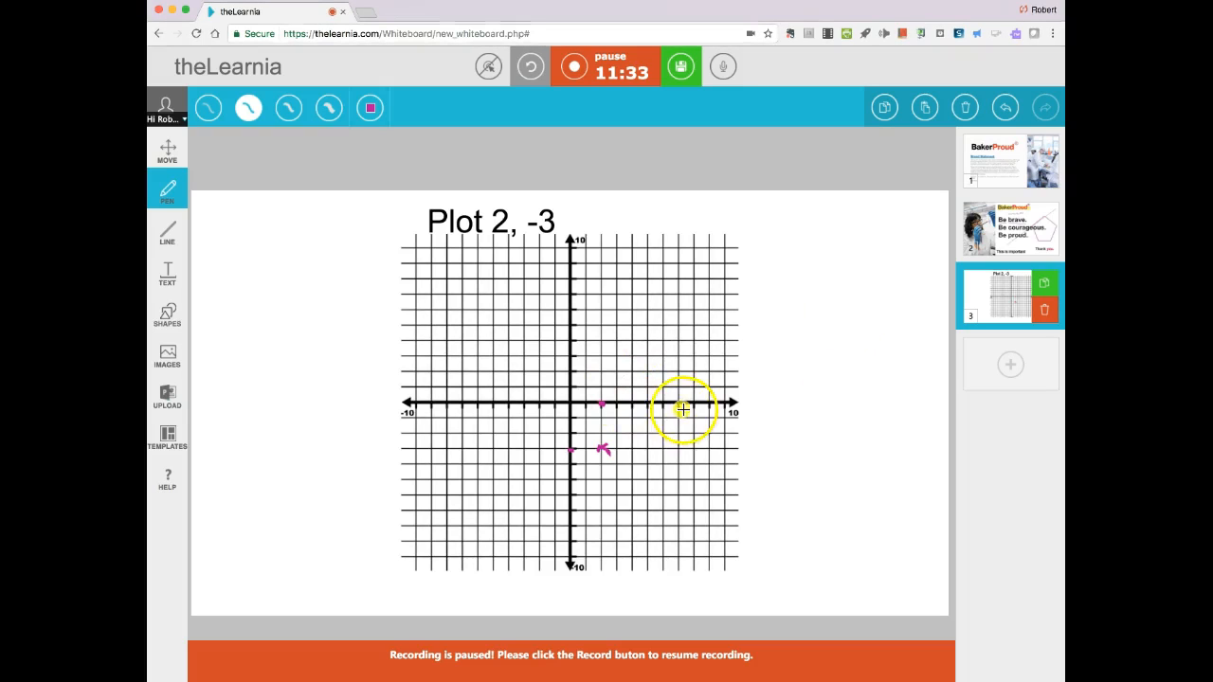
# Resume the lesson recording twice, pausing it again after each short segment.
pyautogui.click(574, 73)
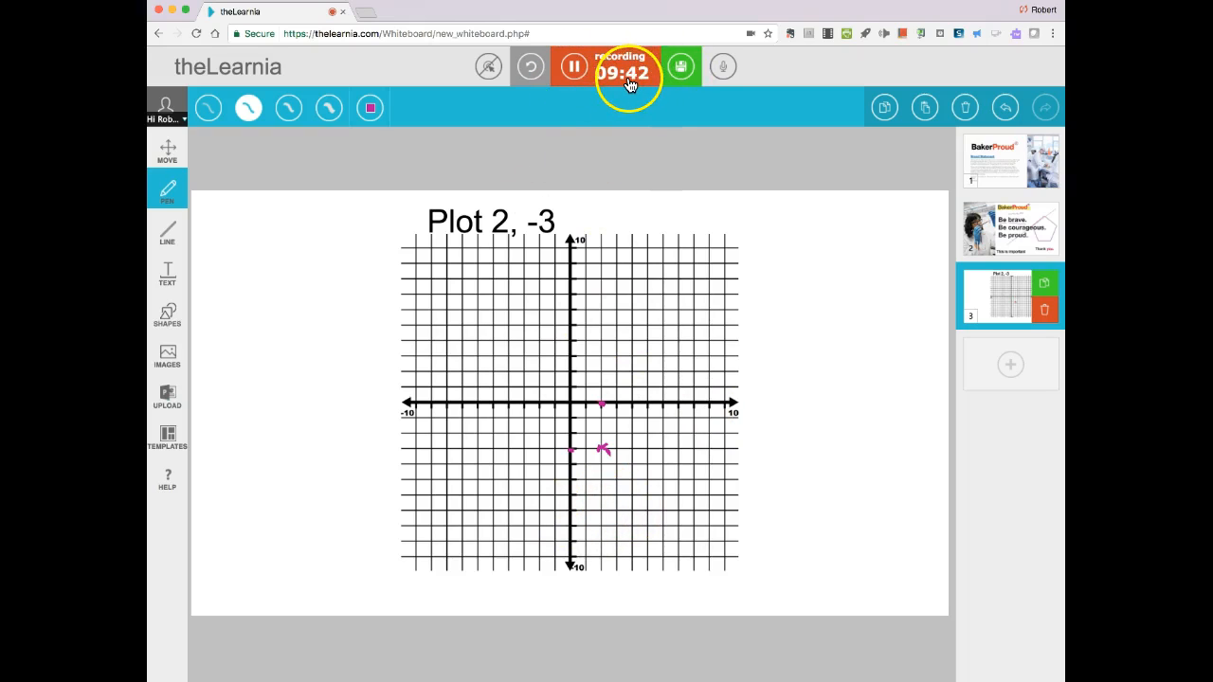
pyautogui.click(573, 72)
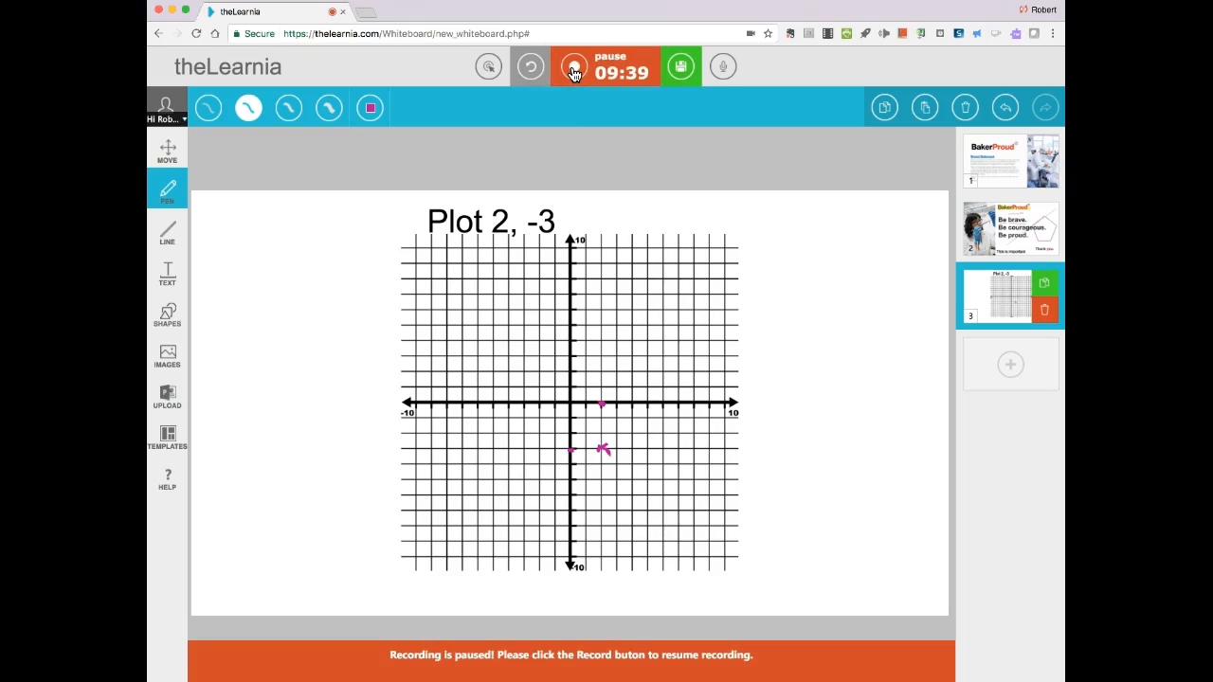
pyautogui.click(573, 73)
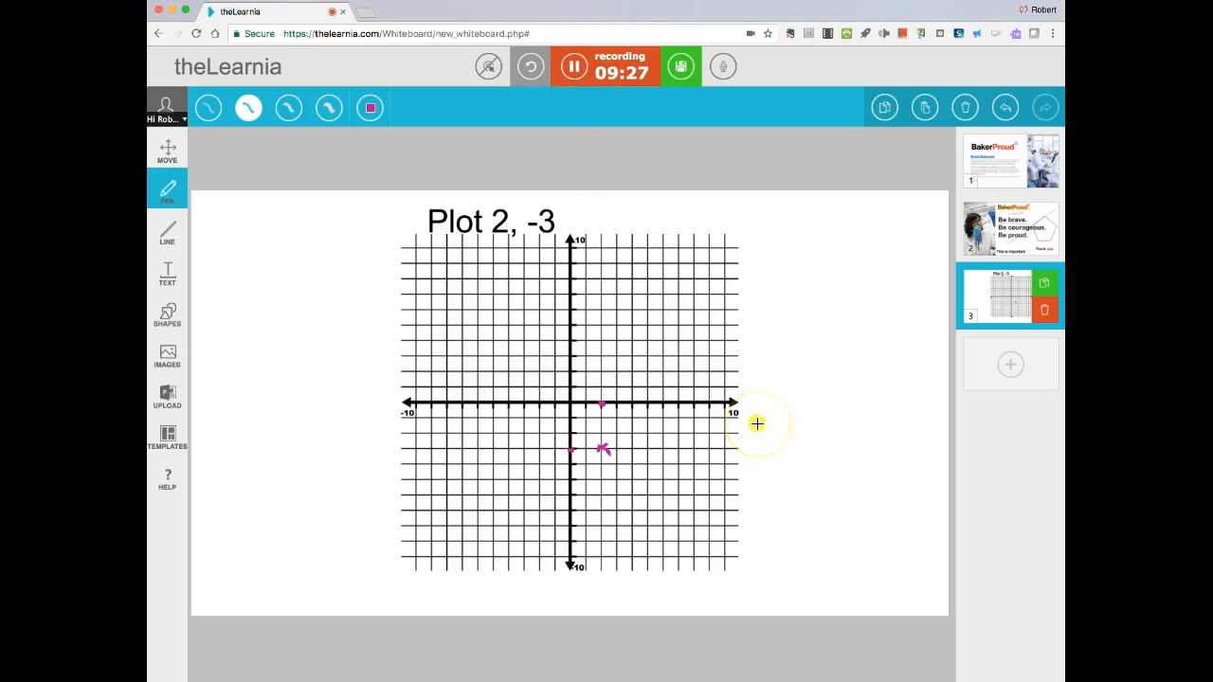
pyautogui.click(574, 67)
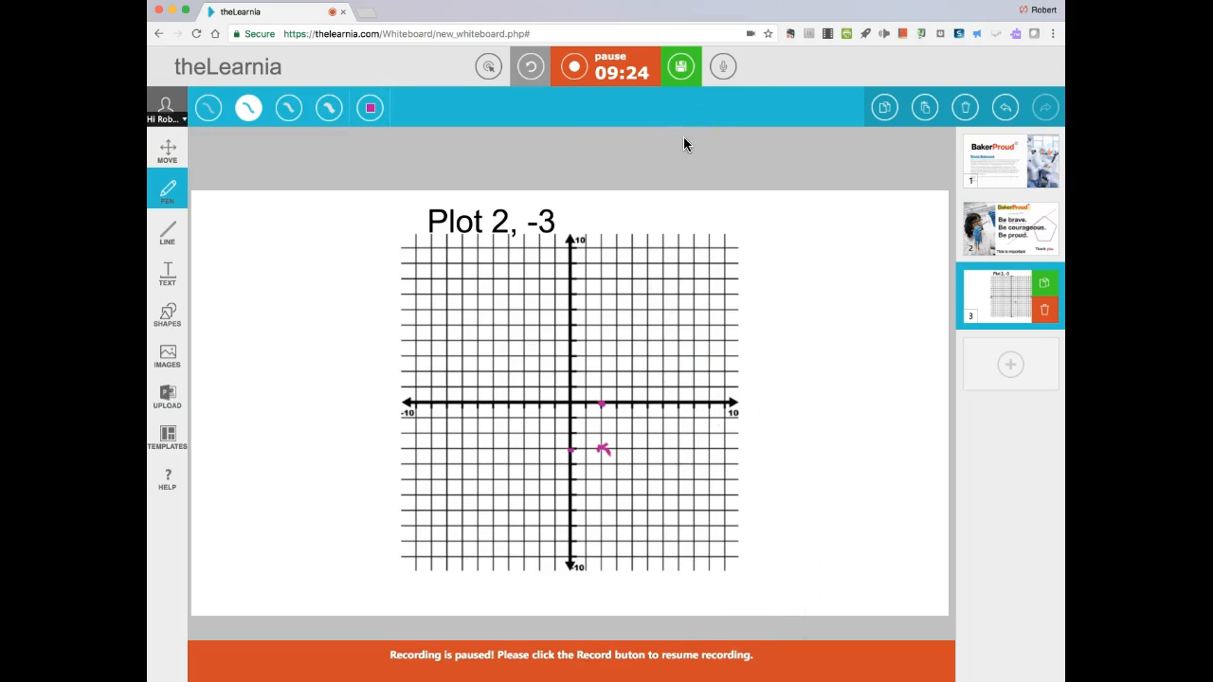
# Generate the lesson preview from the paused recording and pause its playback.
pyautogui.click(682, 68)
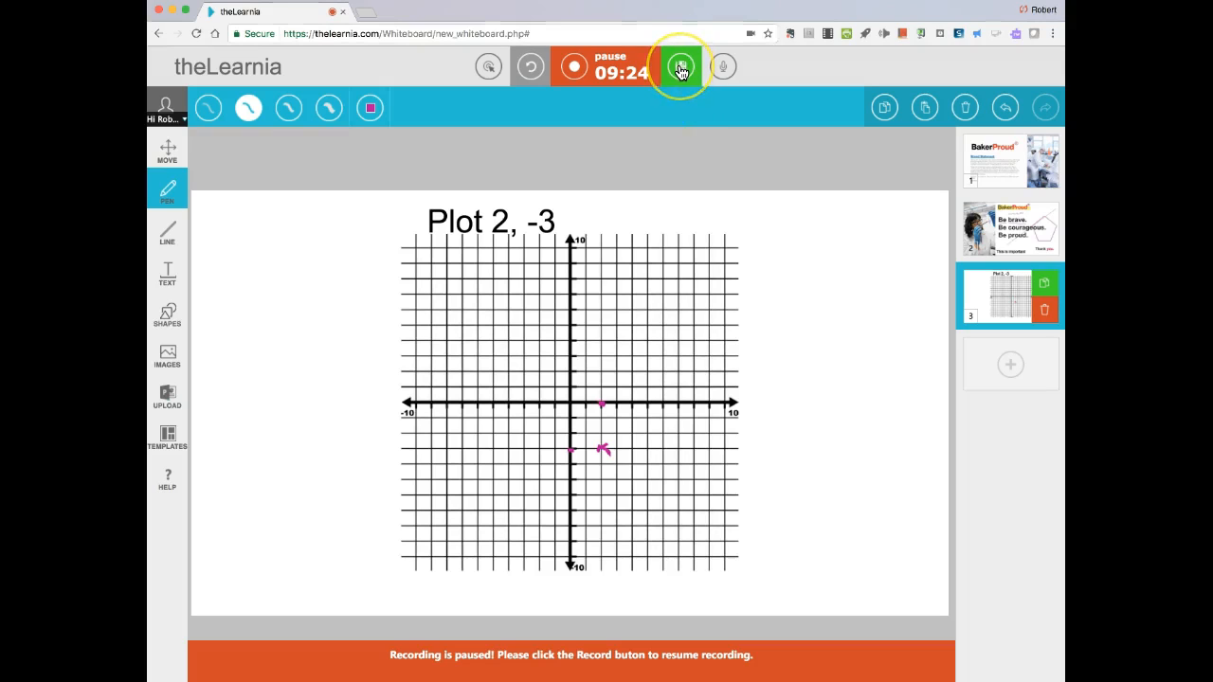
pyautogui.click(680, 75)
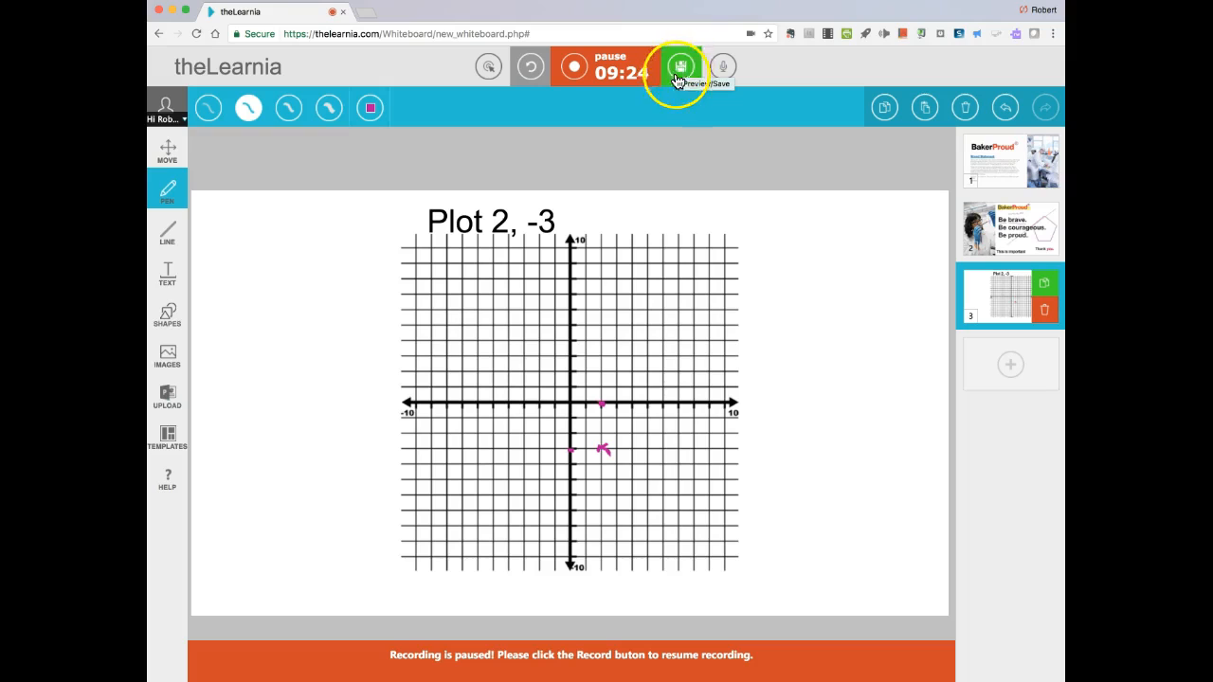
pyautogui.click(682, 70)
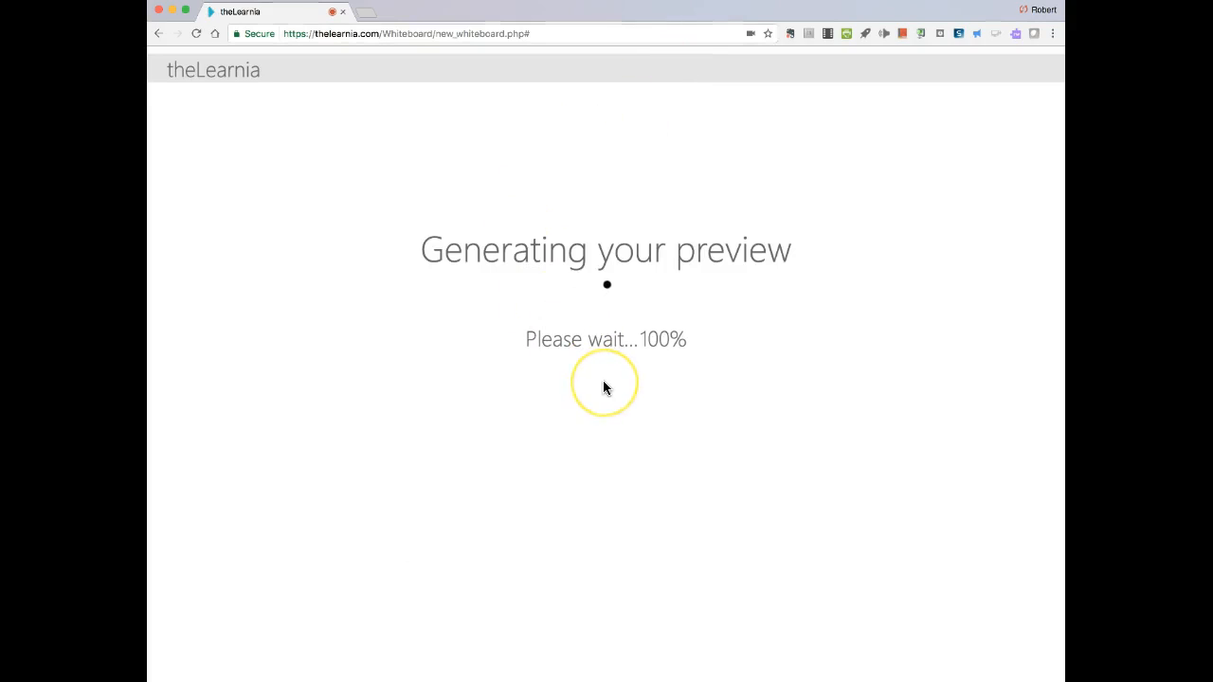
pyautogui.moveTo(534, 484)
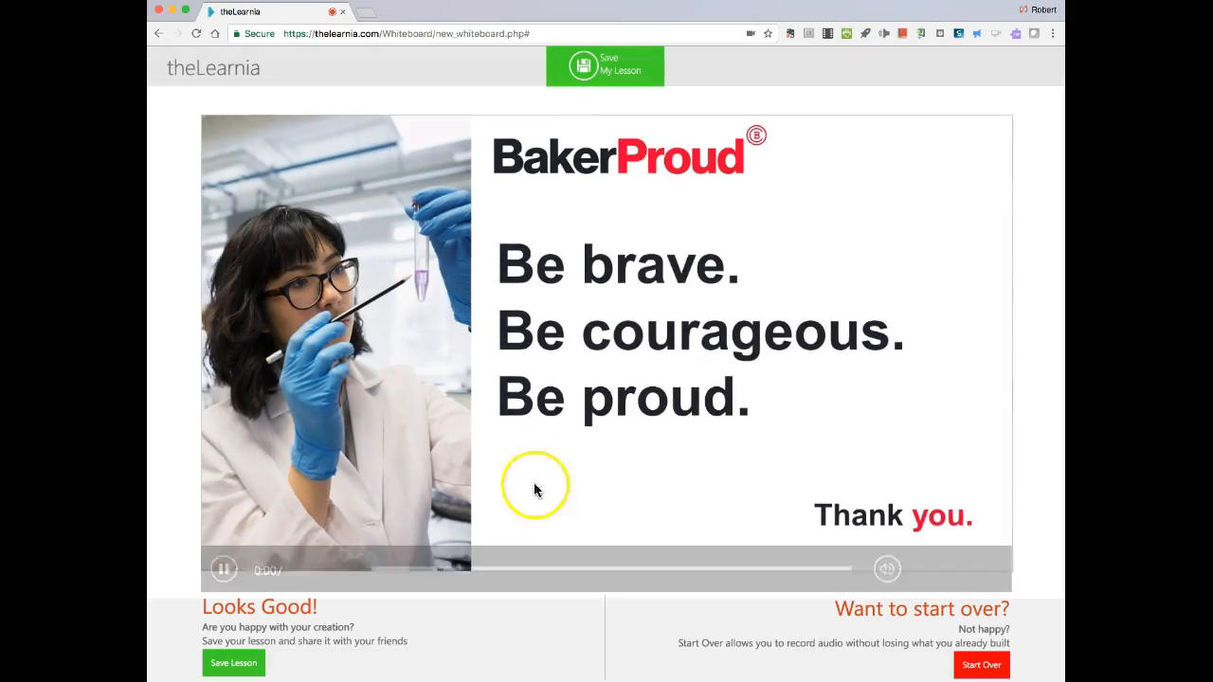
pyautogui.click(223, 569)
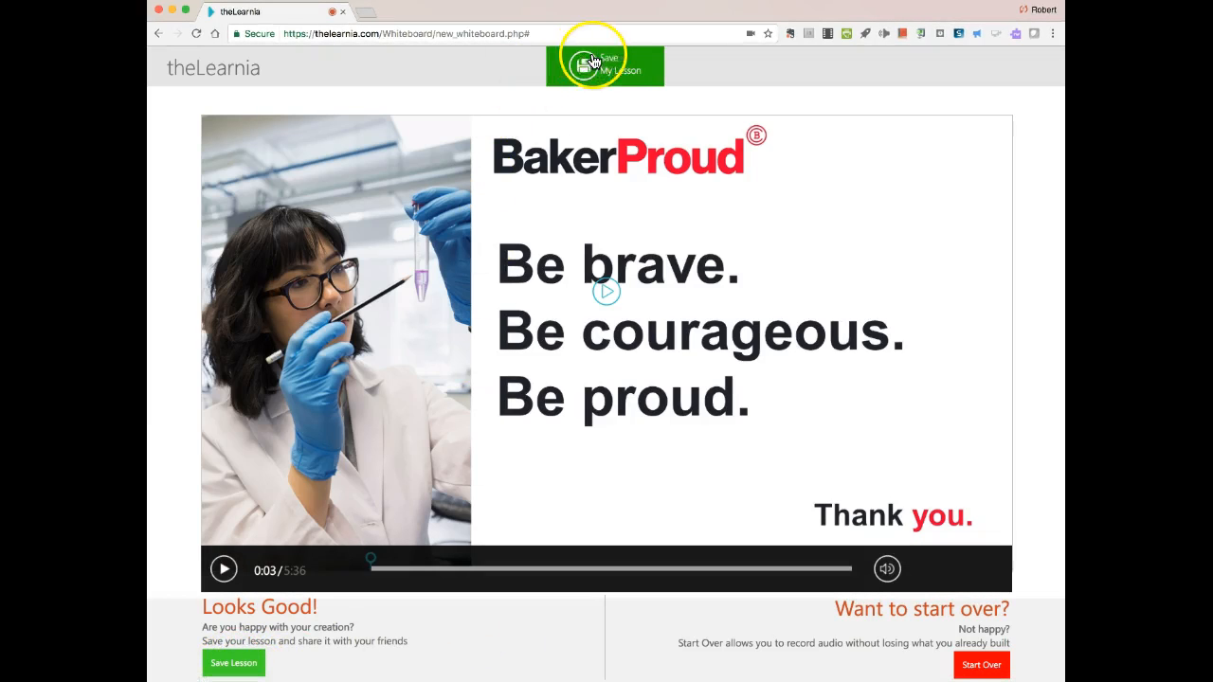
# Save the previewed lesson and open the video name for editing.
pyautogui.click(623, 73)
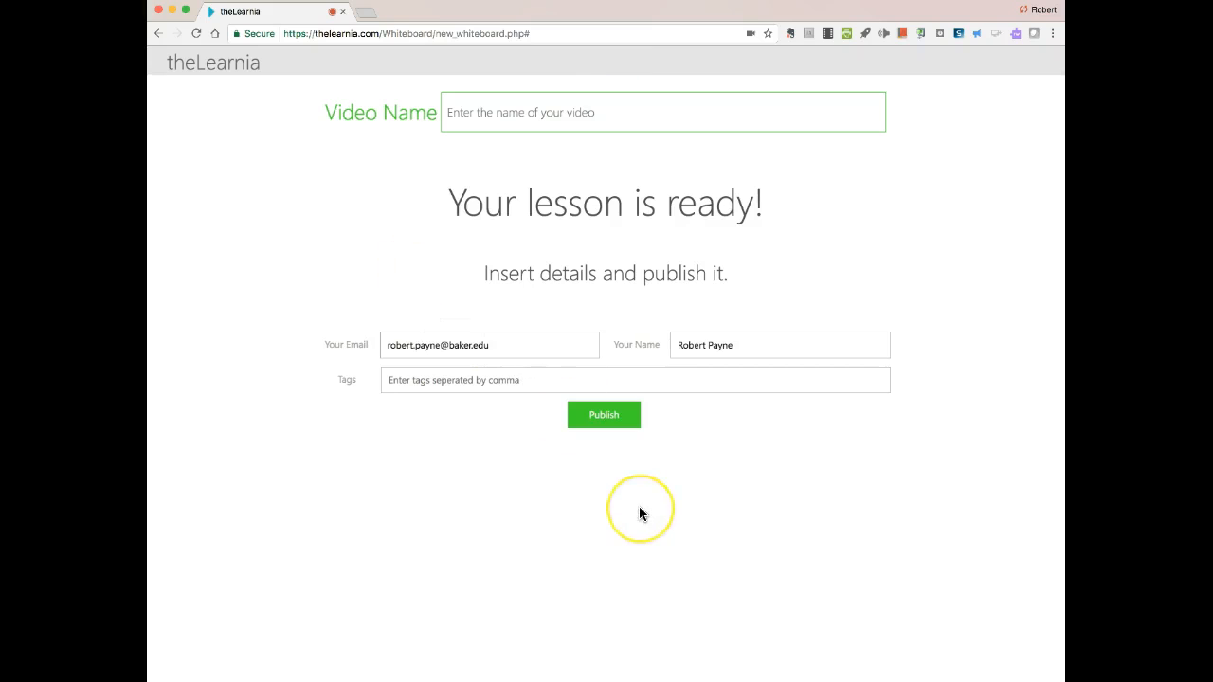
pyautogui.click(569, 112)
pyautogui.click(466, 114)
pyautogui.write('ABC1010')
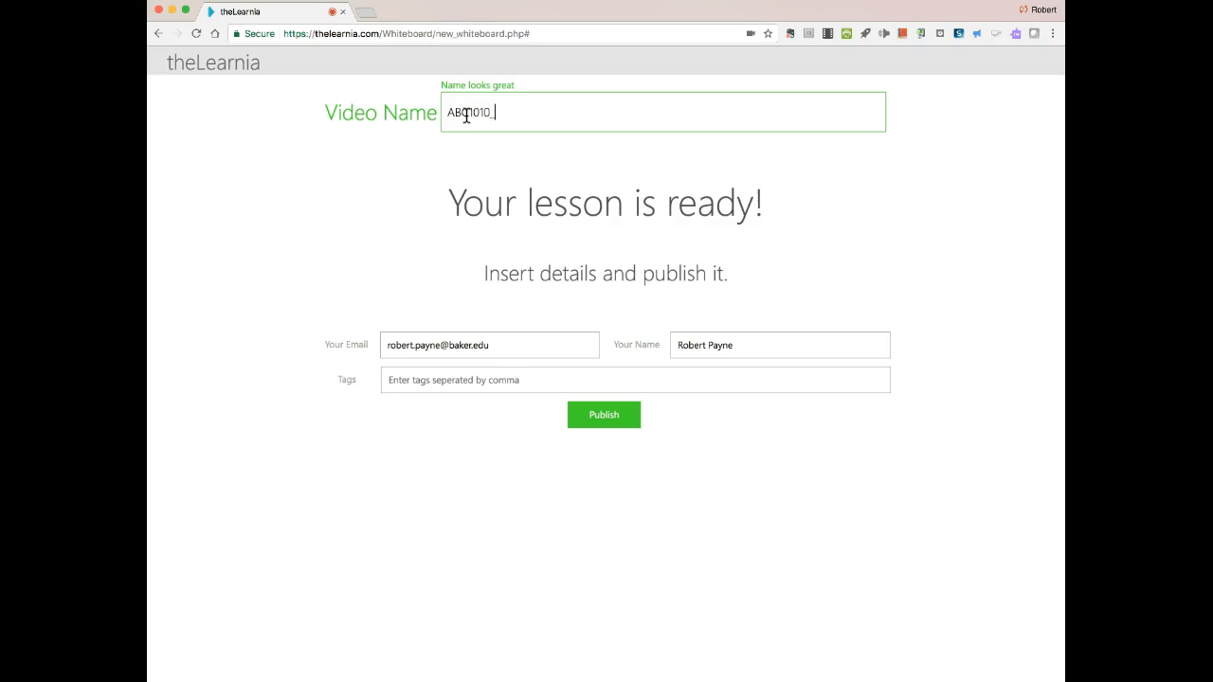
pyautogui.write('_IntroCh1')
pyautogui.press('BackSpace')
pyautogui.press('BackSpace')
pyautogui.press('BackSpace')
pyautogui.press('BackSpace')
pyautogui.press('BackSpace')
pyautogui.press('BackSpace')
pyautogui.press('BackSpace')
pyautogui.press('BackSpace')
pyautogui.press('BackSpace')
pyautogui.press('BackSpace')
pyautogui.press('BackSpace')
pyautogui.press('BackSpace')
pyautogui.press('BackSpace')
pyautogui.press('BackSpace')
pyautogui.press('BackSpace')
# Name the video with the author's surname followed by "_MGT1010_FinalPart" and publish the lesson.
pyautogui.write('Payne_MGT1010_FinalPart')
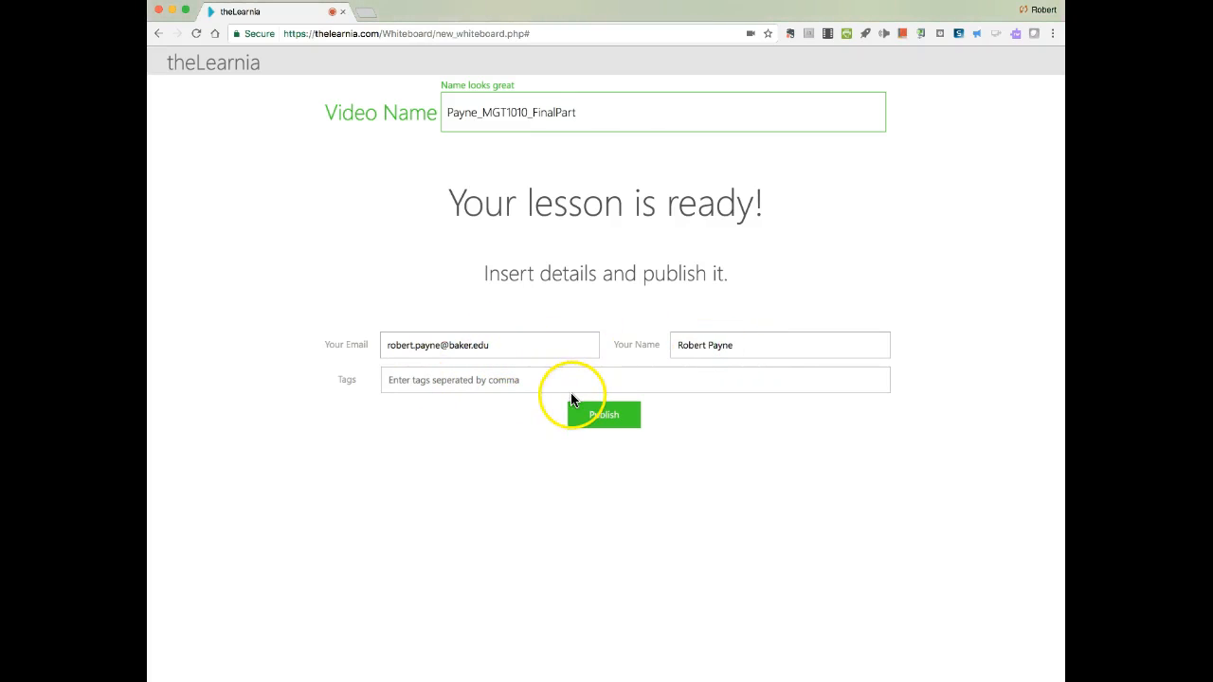
pyautogui.click(604, 417)
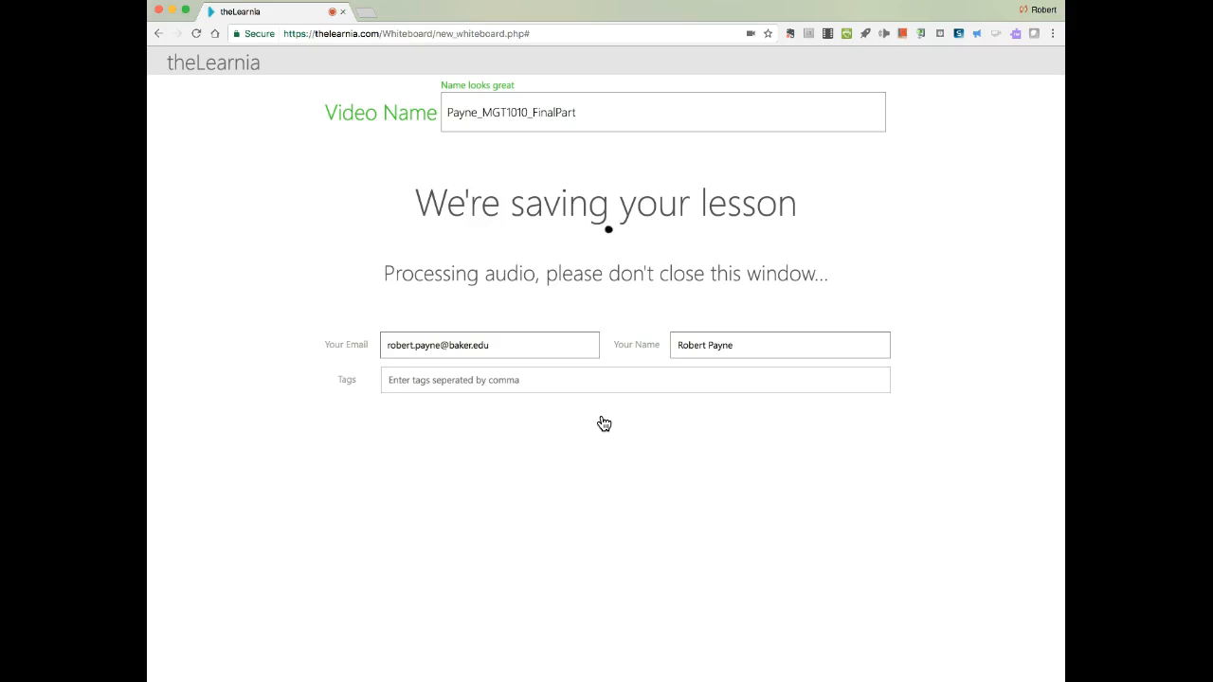
pyautogui.click(639, 414)
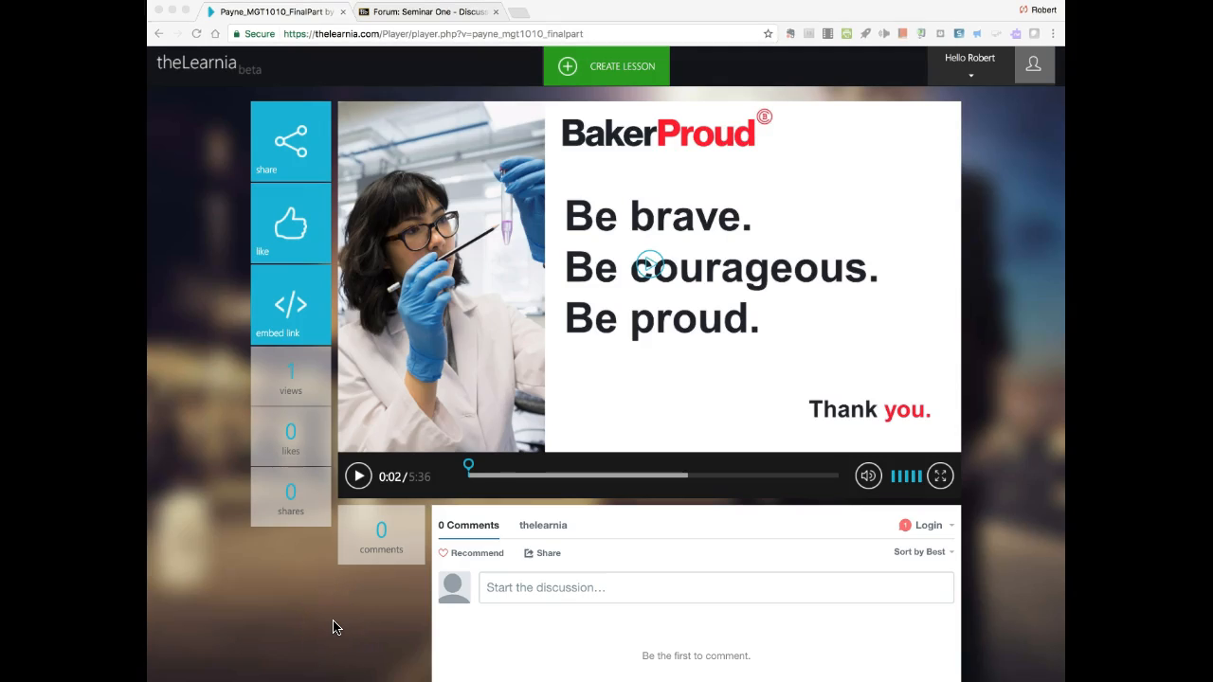
# Open the published lesson's embed link and select the entire iframe code for copying.
pyautogui.click(289, 144)
pyautogui.click(287, 307)
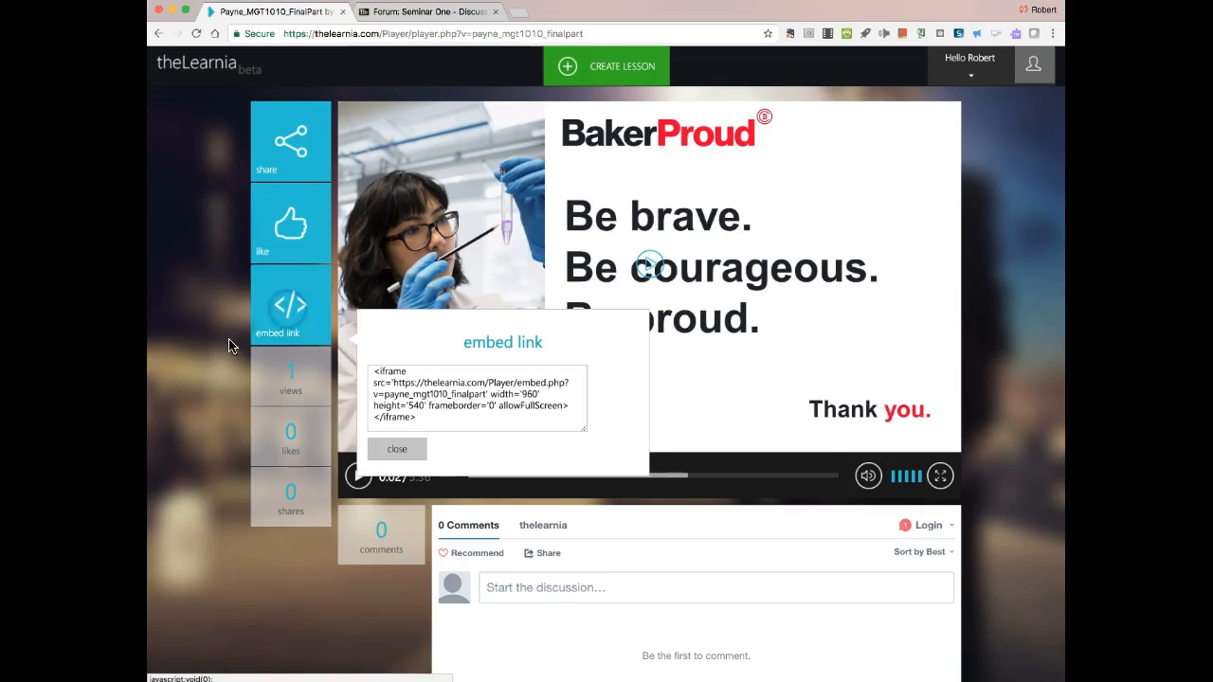
pyautogui.moveTo(375, 371); pyautogui.dragTo(426, 416)
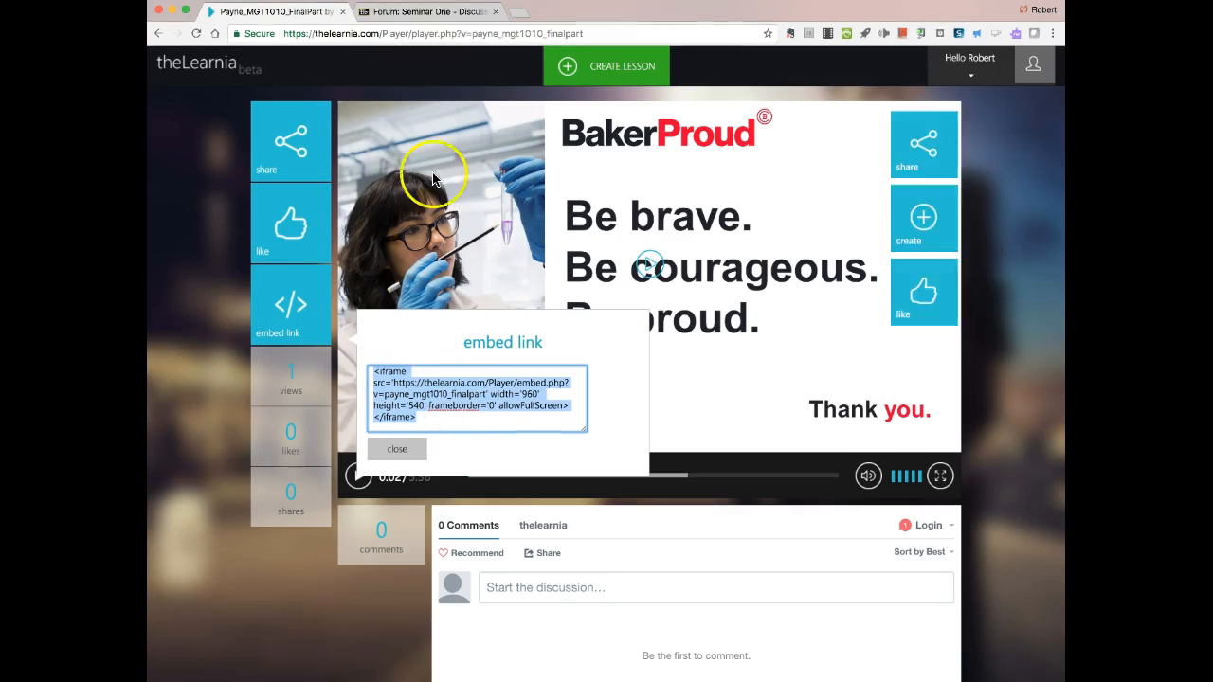
# Switch to the Seminar One discussion forum in Blackboard and start a new thread with the subject "Lesson 1".
pyautogui.click(453, 11)
pyautogui.click(375, 282)
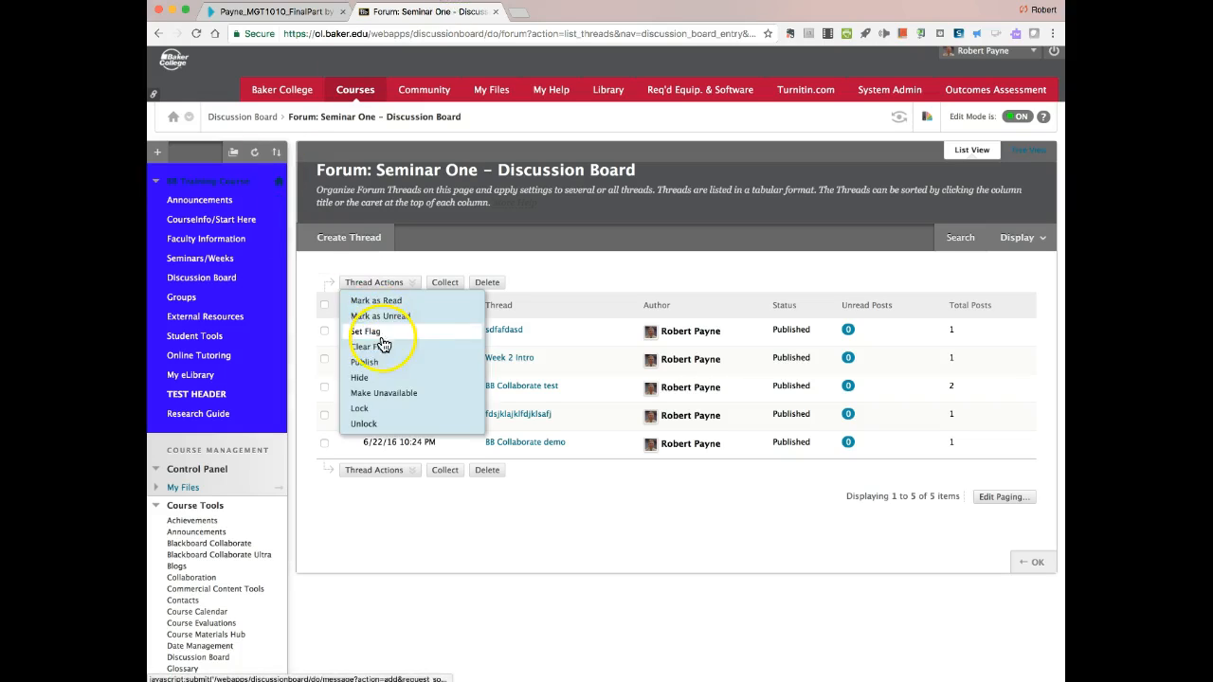
pyautogui.click(343, 243)
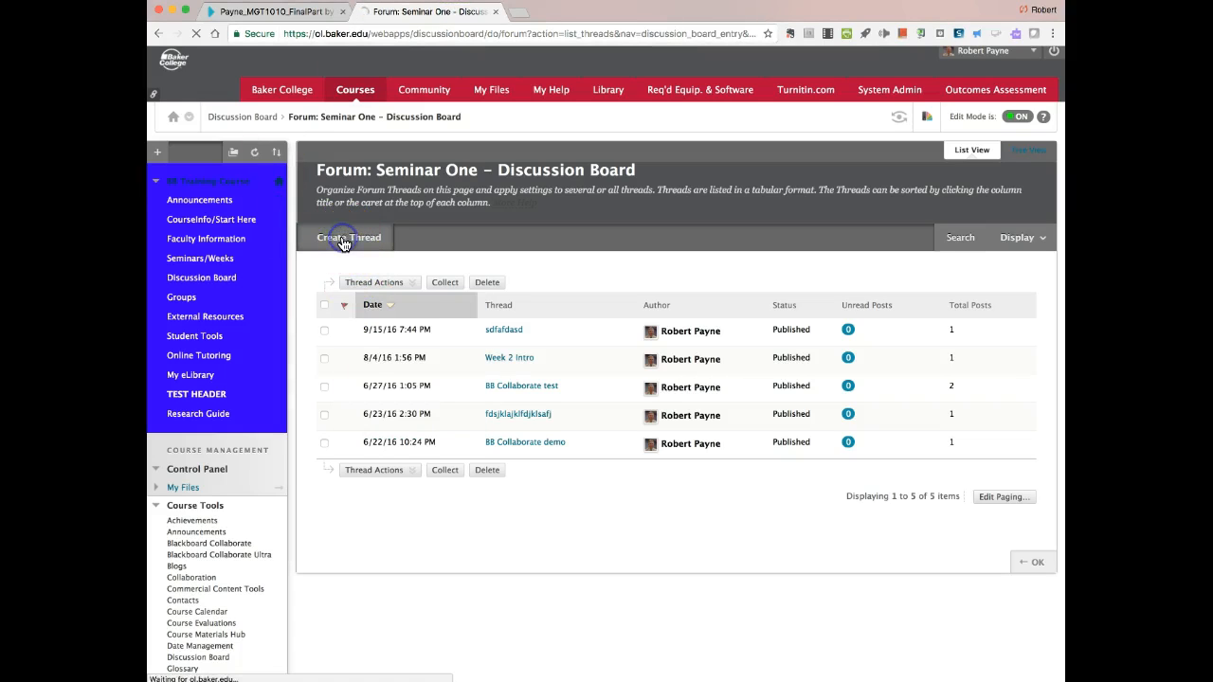
pyautogui.click(497, 401)
pyautogui.write('Lesson 1')
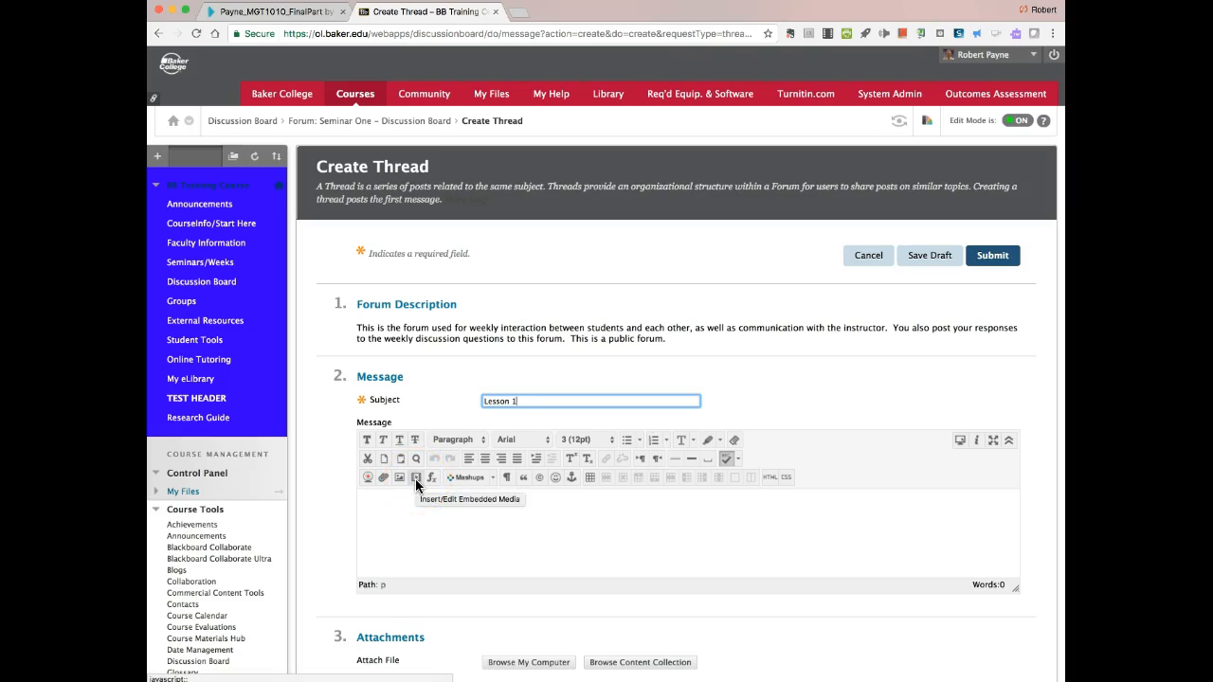
# Embed the lesson video in the thread message by pasting its iframe code as the embedded media source.
pyautogui.click(416, 478)
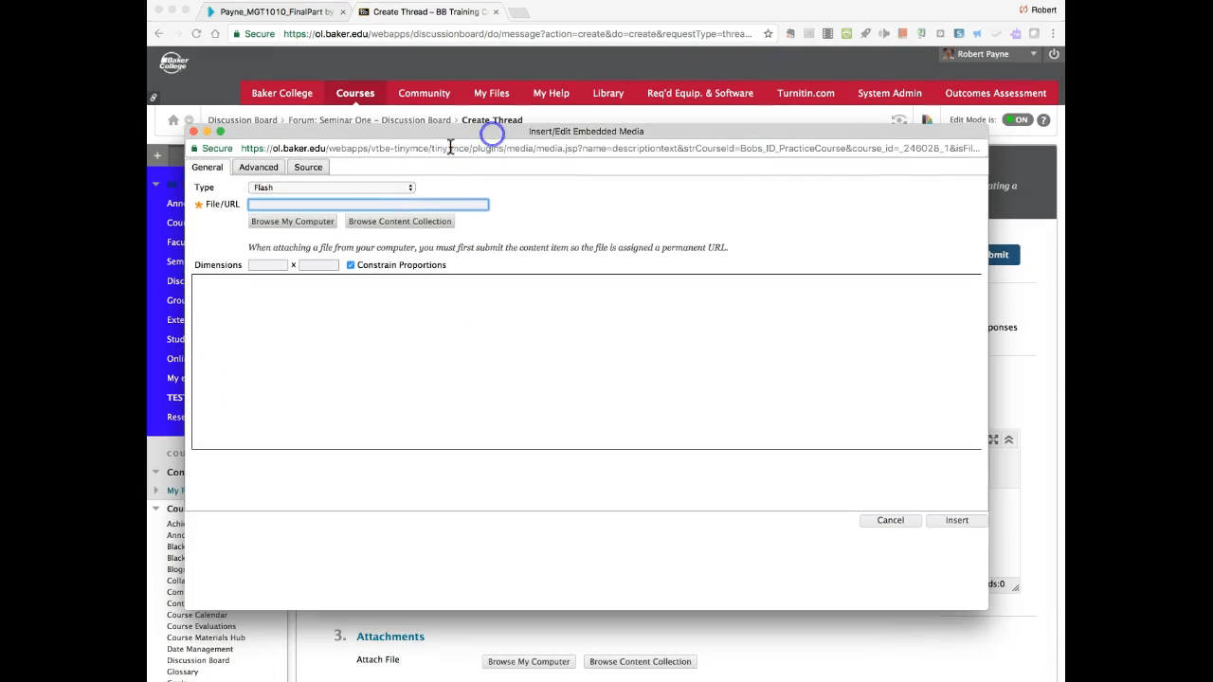
pyautogui.click(309, 167)
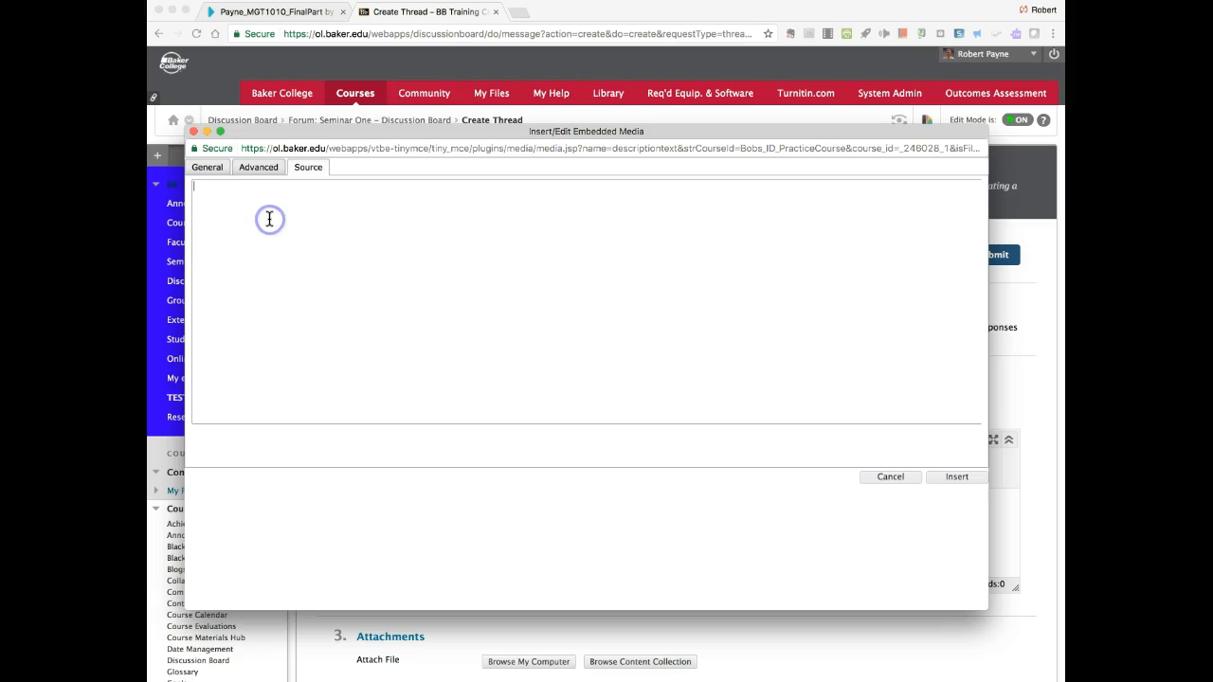
pyautogui.write("<iframe src='https://thelearnia.com/Player/embed.php?v=payne_mgt1010_finalpart' width='960'  height='540' frameborder='0' allowFullScreen> </iframe>")
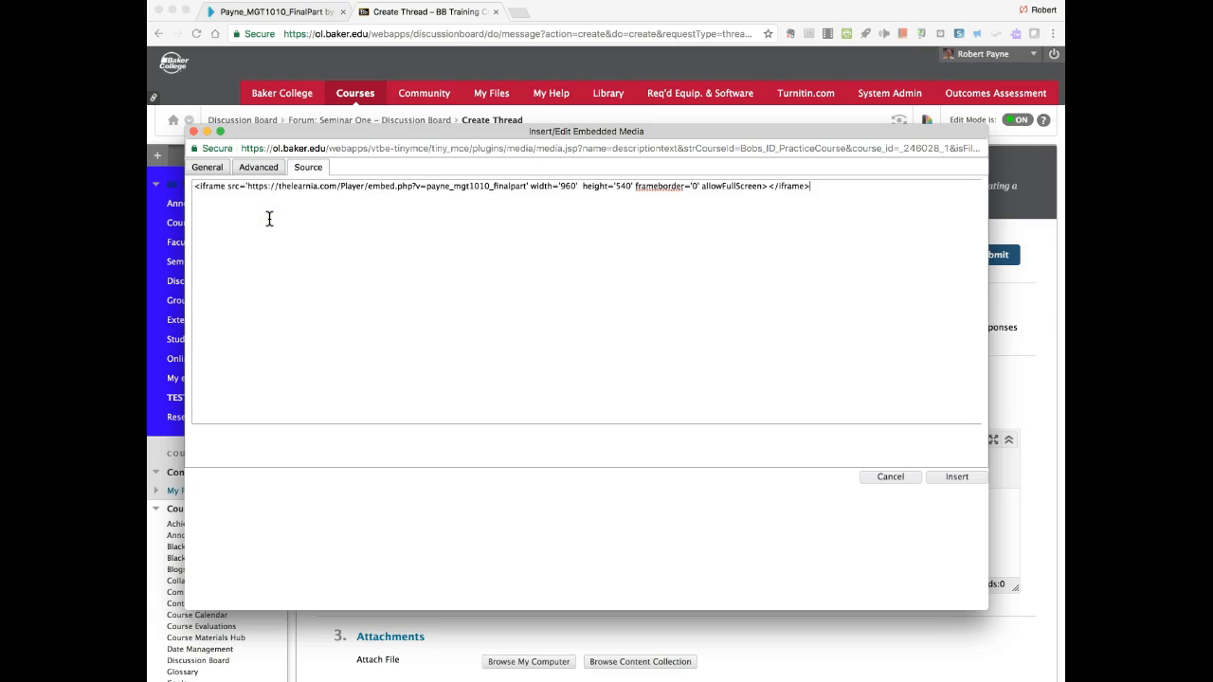
pyautogui.click(203, 170)
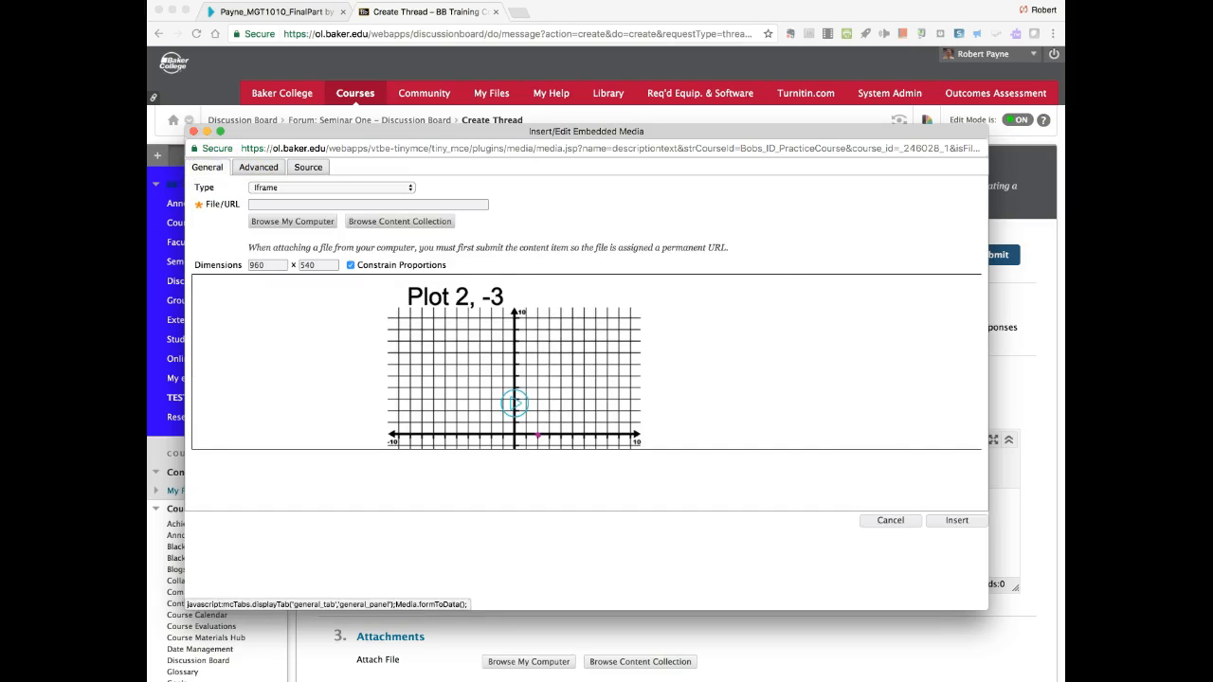
pyautogui.click(962, 521)
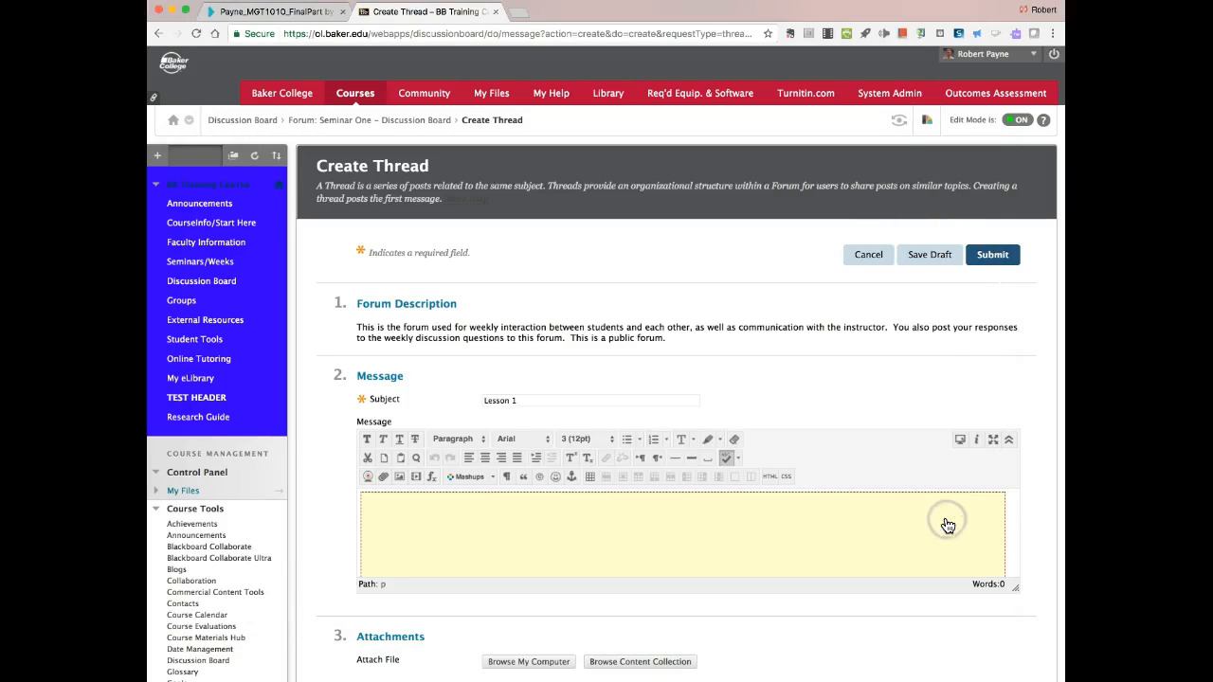
# Submit the thread and open Lesson 1 from the forum's thread list.
pyautogui.click(997, 263)
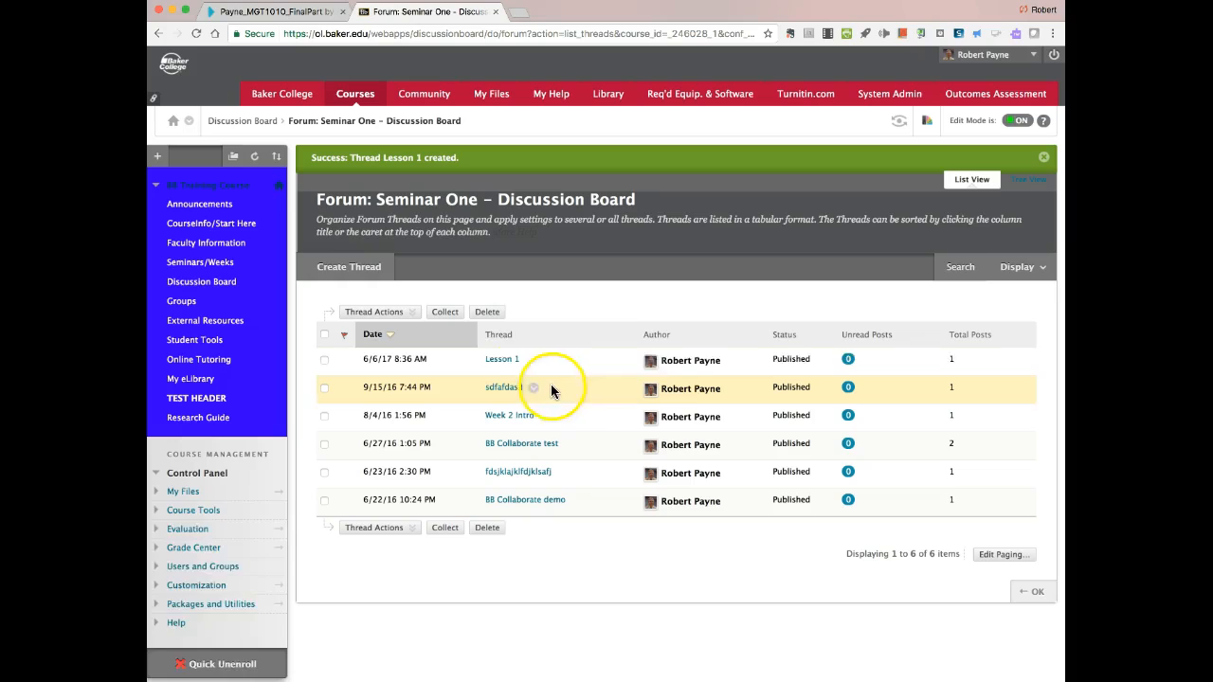
pyautogui.click(499, 363)
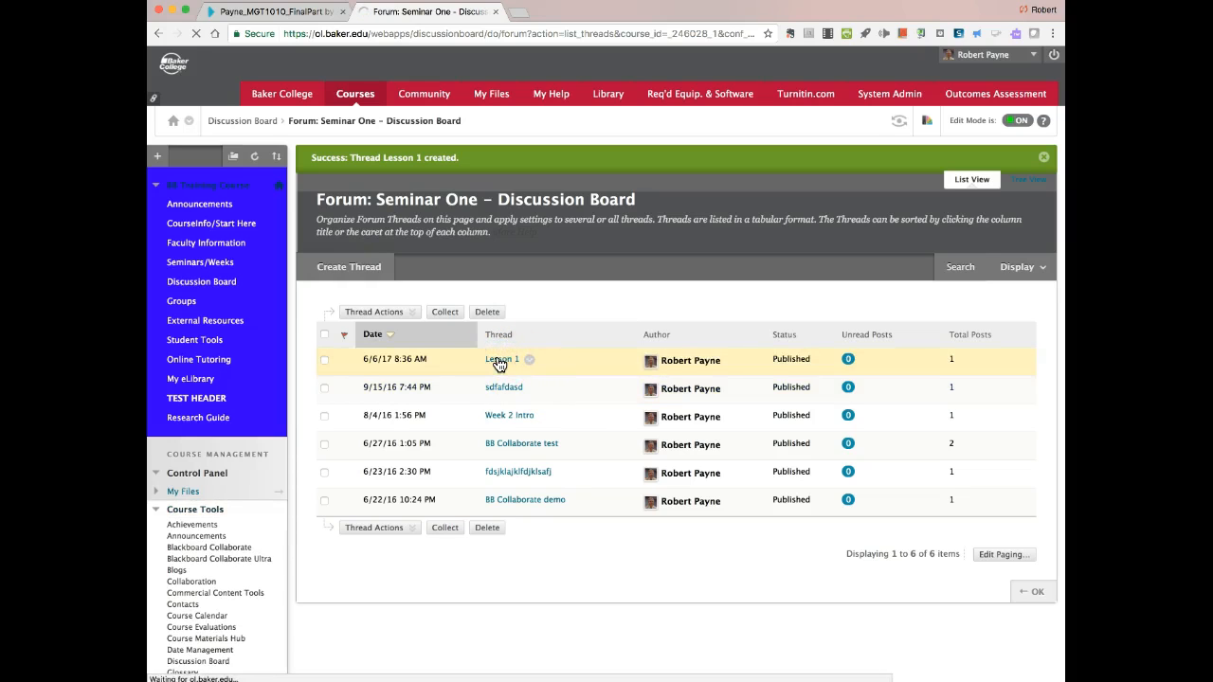